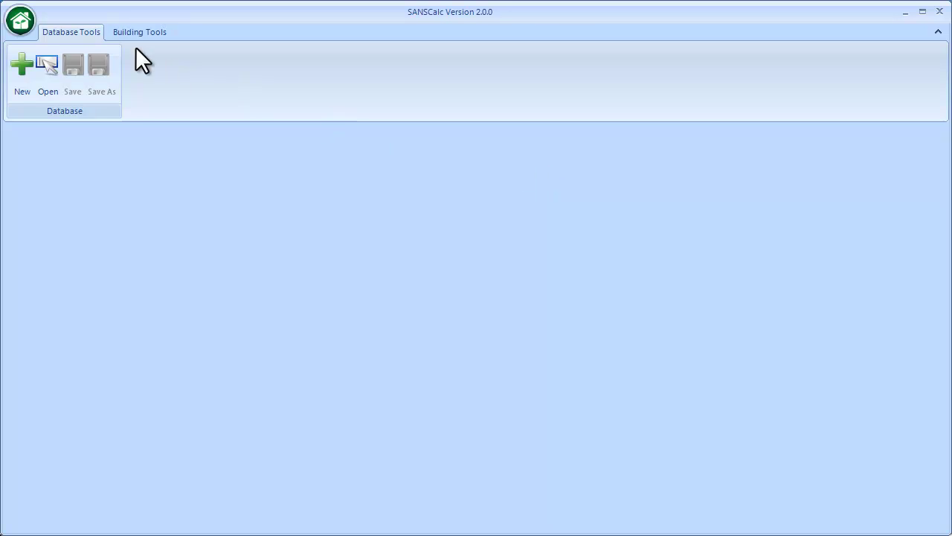
# Step: Create a new project database named project1 in the Documents folder
pyautogui.click(25, 72)
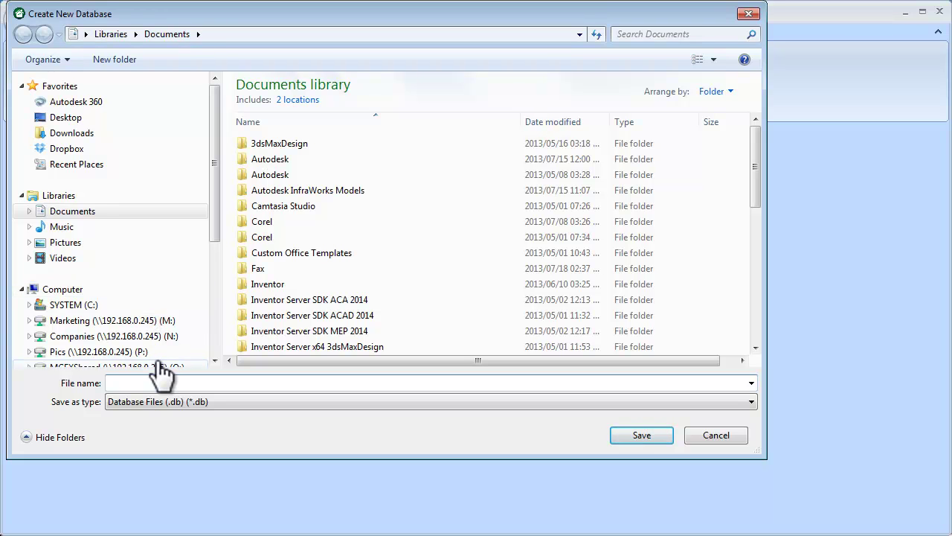
pyautogui.write('project1')
pyautogui.click(628, 438)
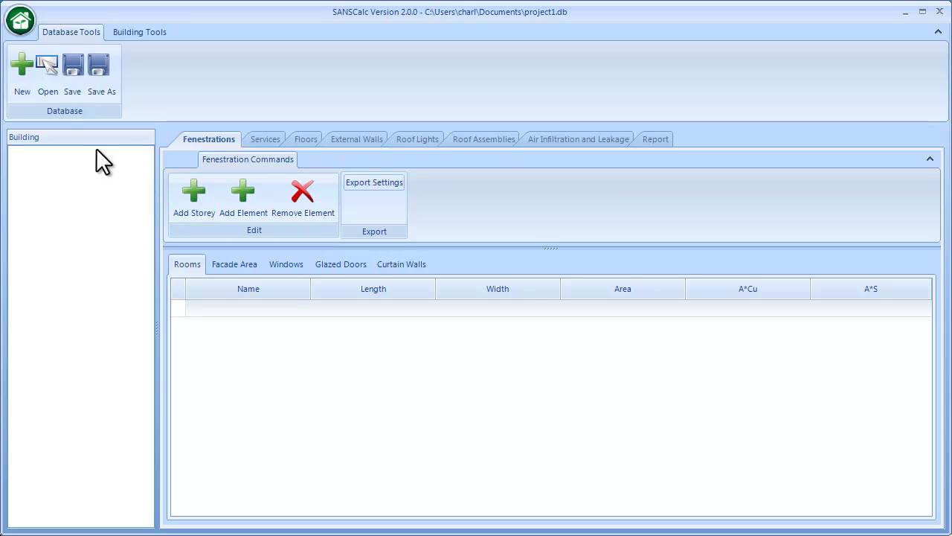
# Step: Add Building 1 to the project and rename it to 'Pro Dwelling'
pyautogui.click(140, 34)
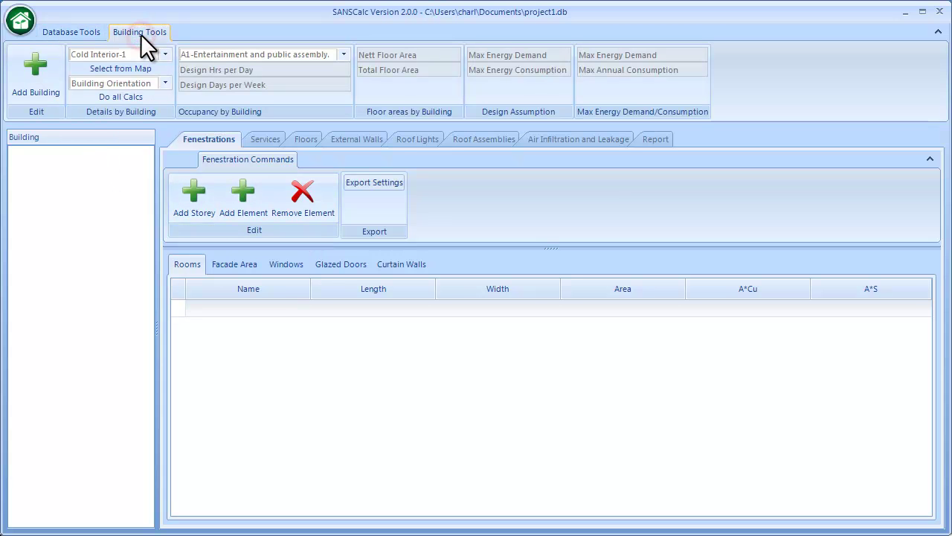
pyautogui.click(35, 77)
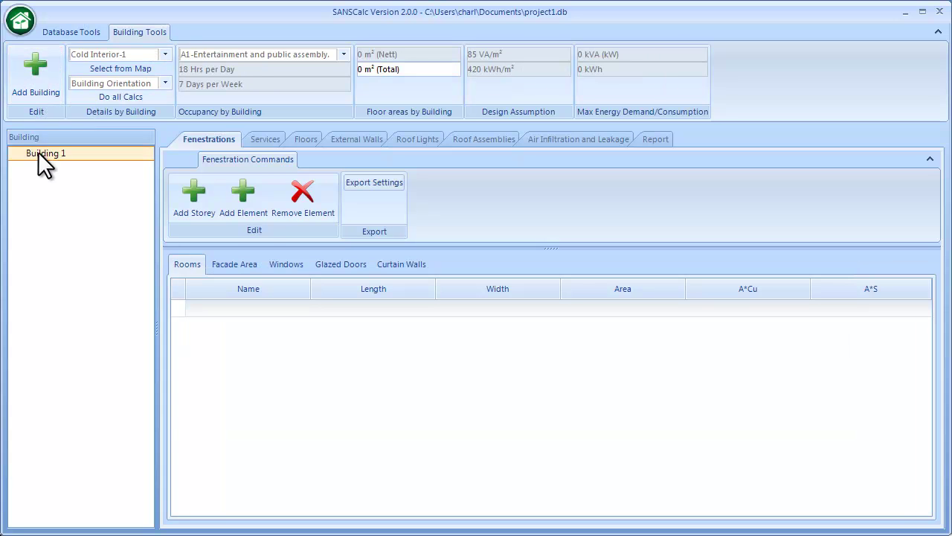
pyautogui.rightClick(56, 153)
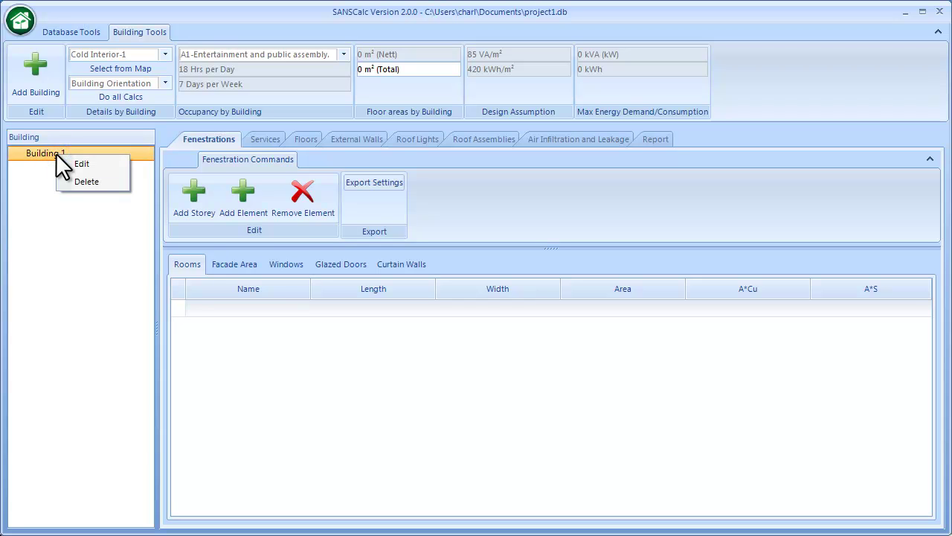
pyautogui.click(84, 163)
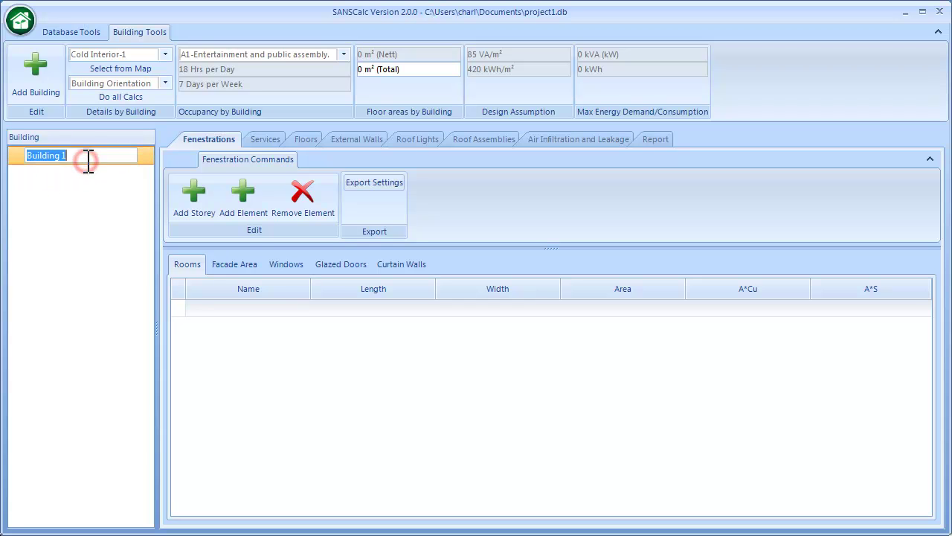
pyautogui.write('Pro Dwelling')
pyautogui.press('Return')
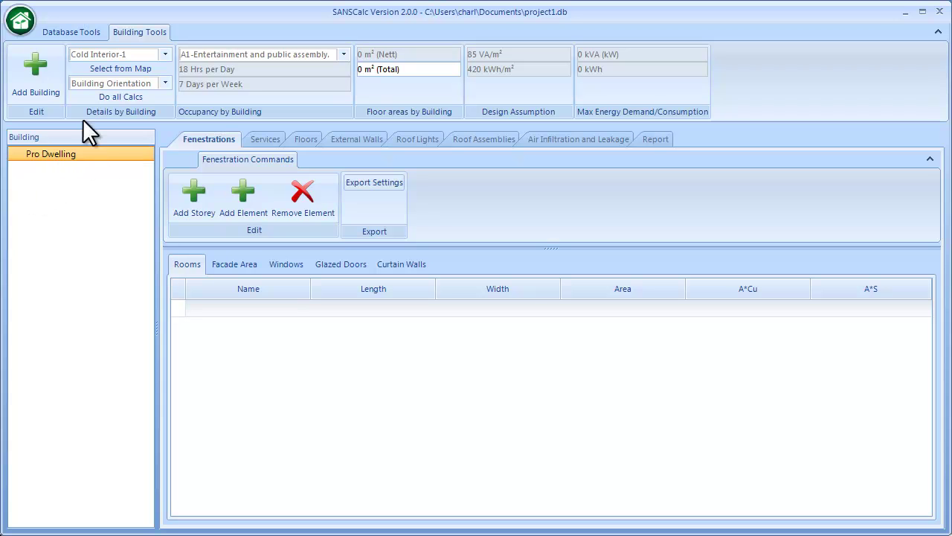
# Step: Set the climate zone to Cold Interior-1 from the zones map and the orientation to North
pyautogui.click(165, 54)
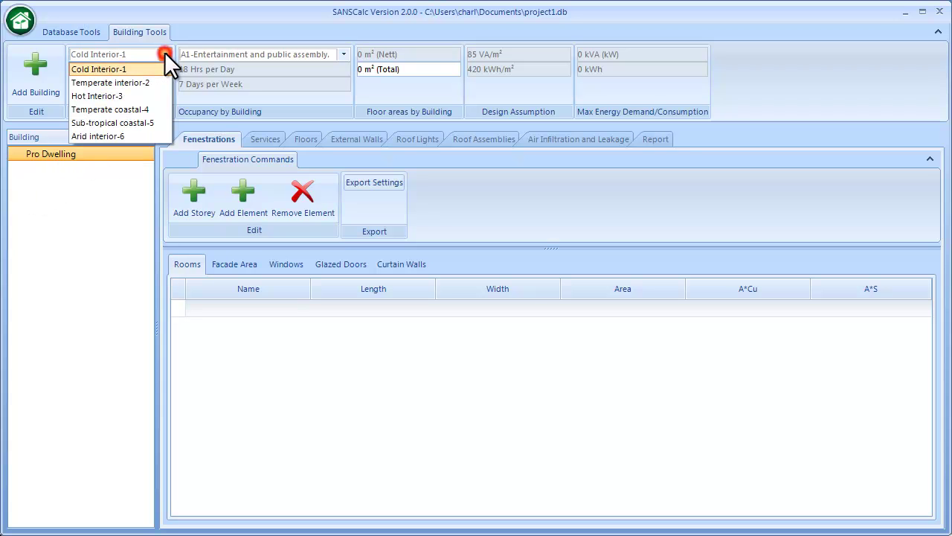
pyautogui.click(148, 109)
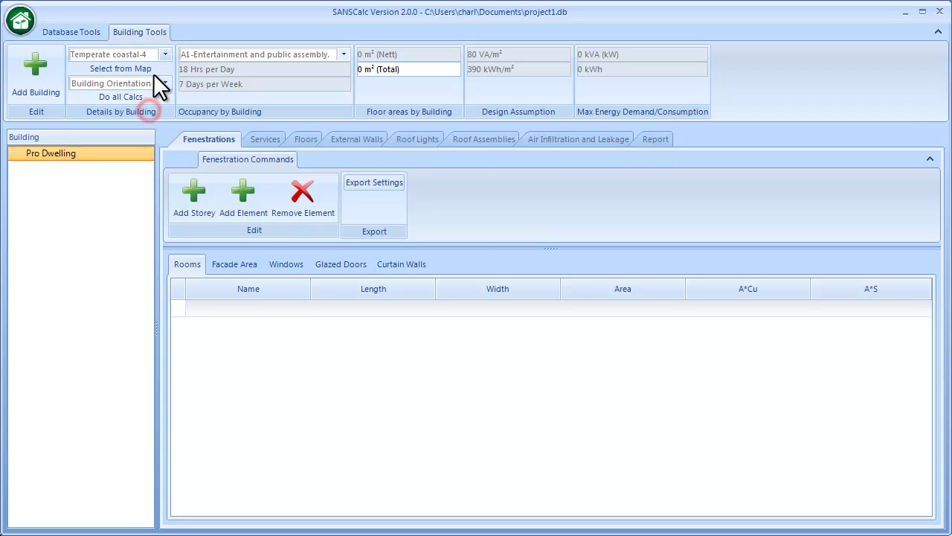
pyautogui.click(147, 69)
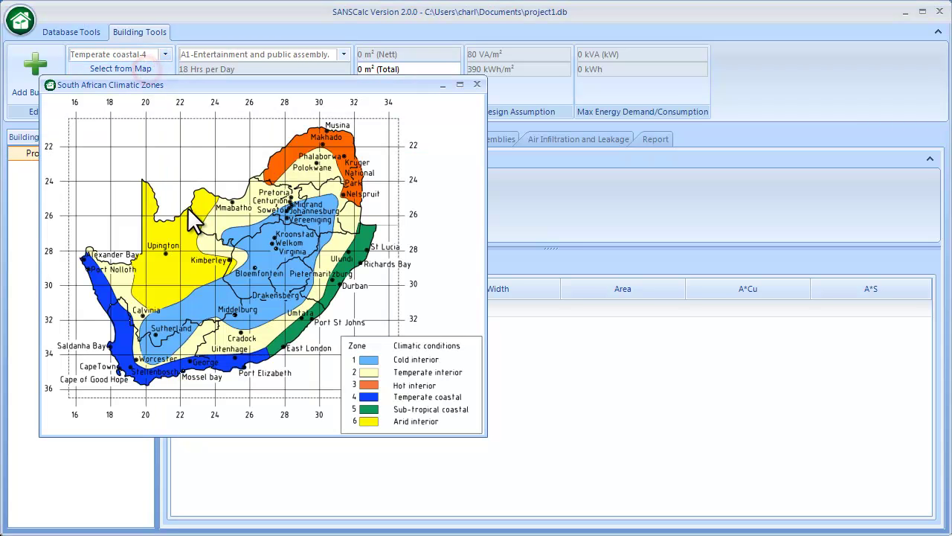
pyautogui.click(288, 208)
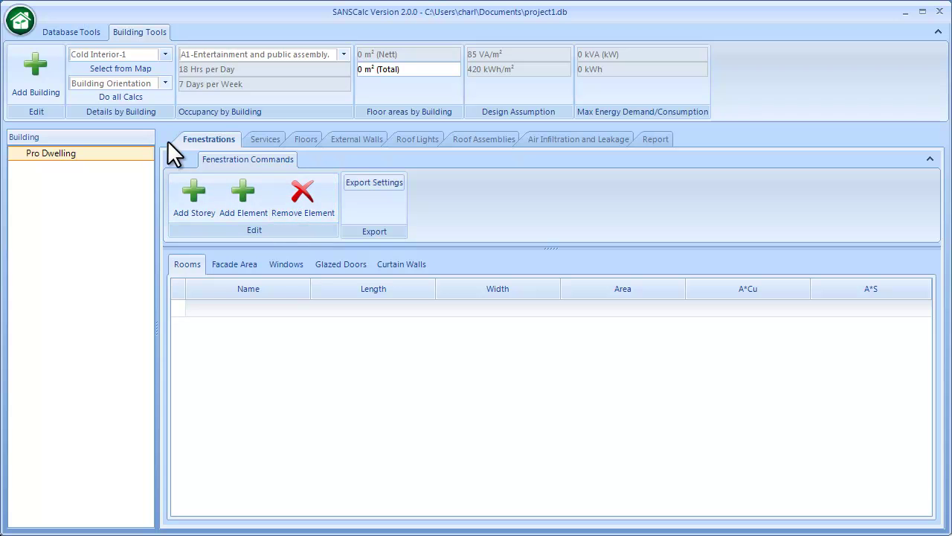
pyautogui.click(168, 80)
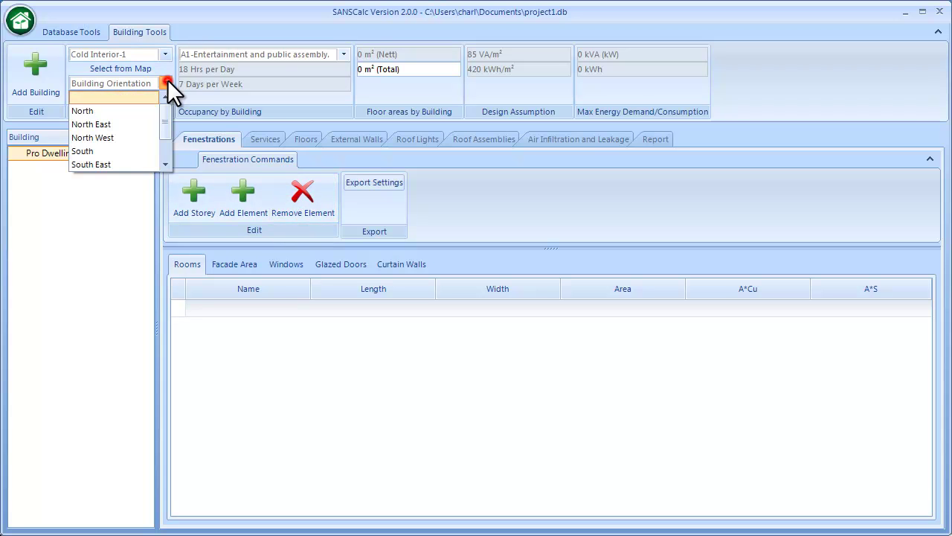
pyautogui.click(138, 108)
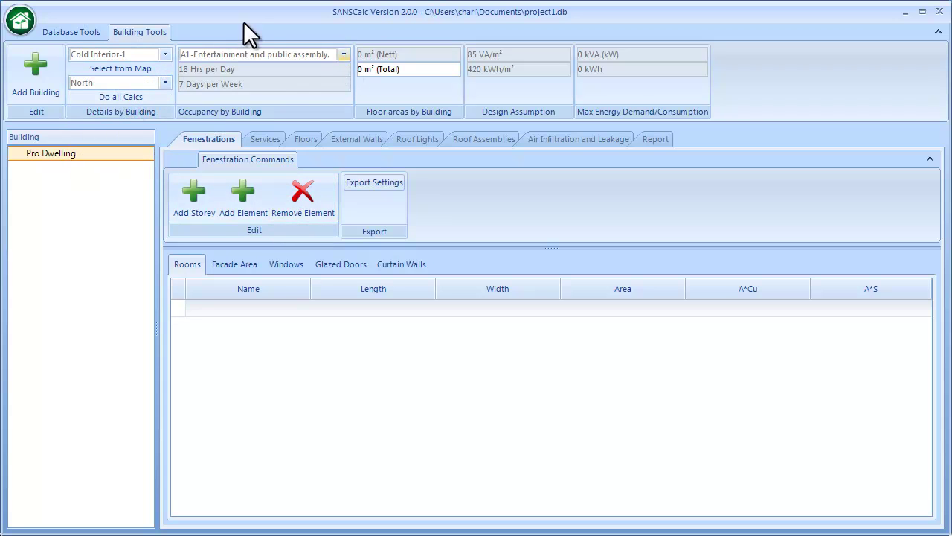
# Step: Set occupancy to H4-Dwelling house and total floor area to 250 m²
pyautogui.click(344, 54)
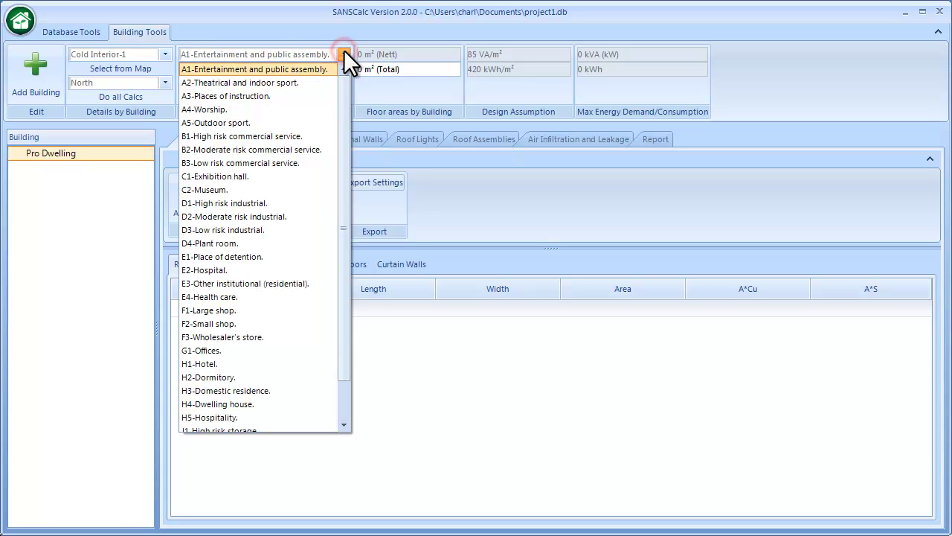
pyautogui.click(253, 403)
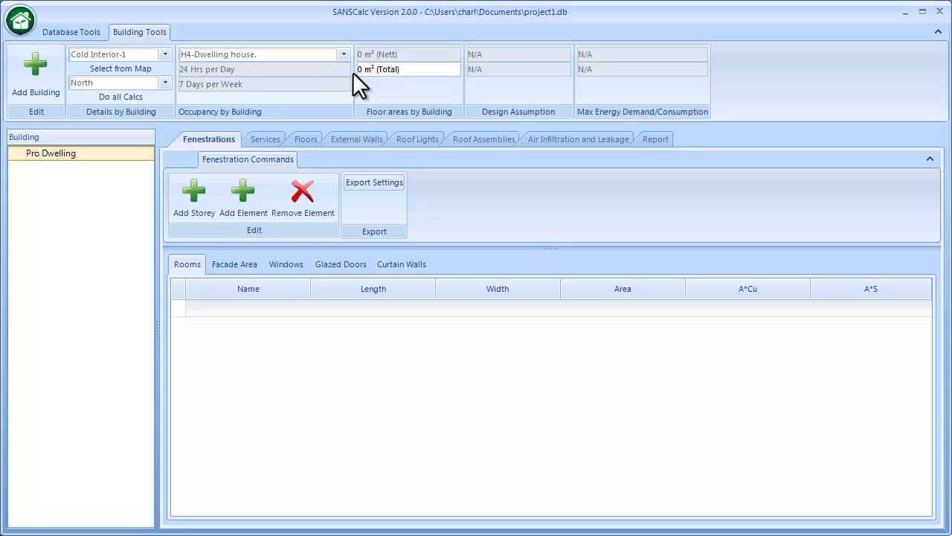
pyautogui.click(430, 70)
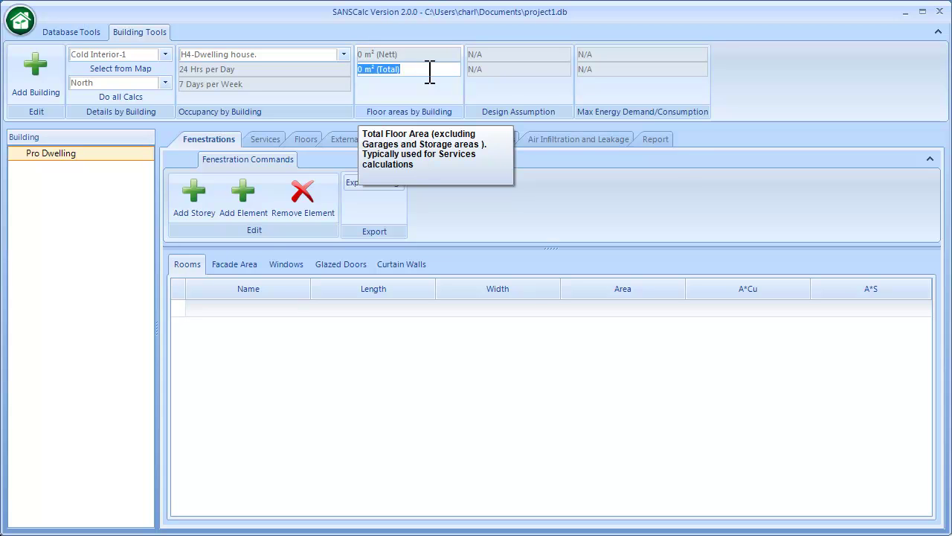
pyautogui.write('250')
pyautogui.click(421, 79)
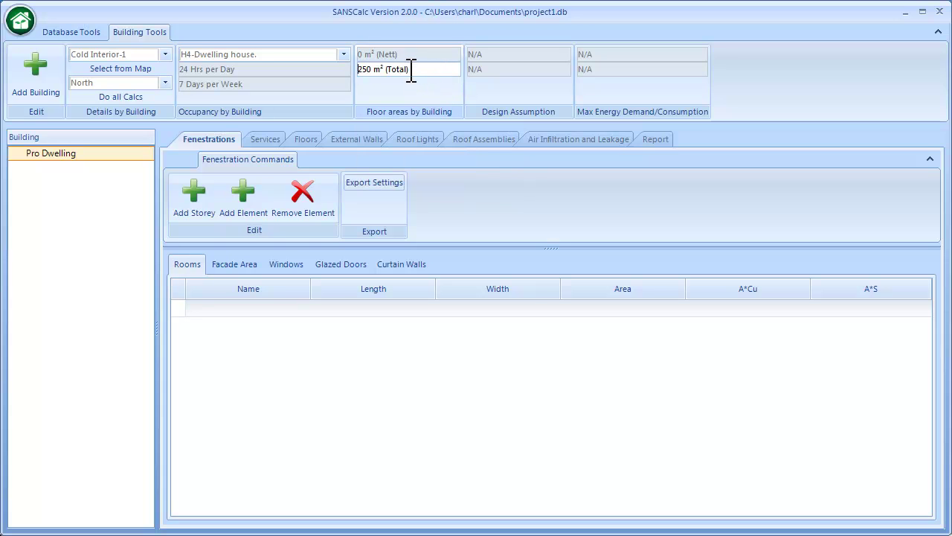
pyautogui.moveTo(406, 55)
# Step: Save the project, add Storey 1 under Pro Dwelling and view its Rooms table
pyautogui.click(69, 30)
pyautogui.click(71, 68)
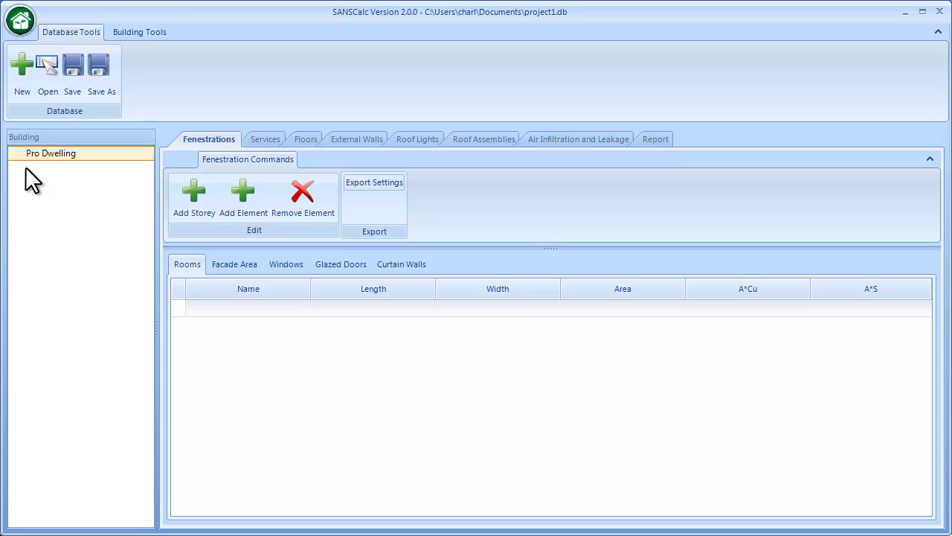
pyautogui.click(190, 197)
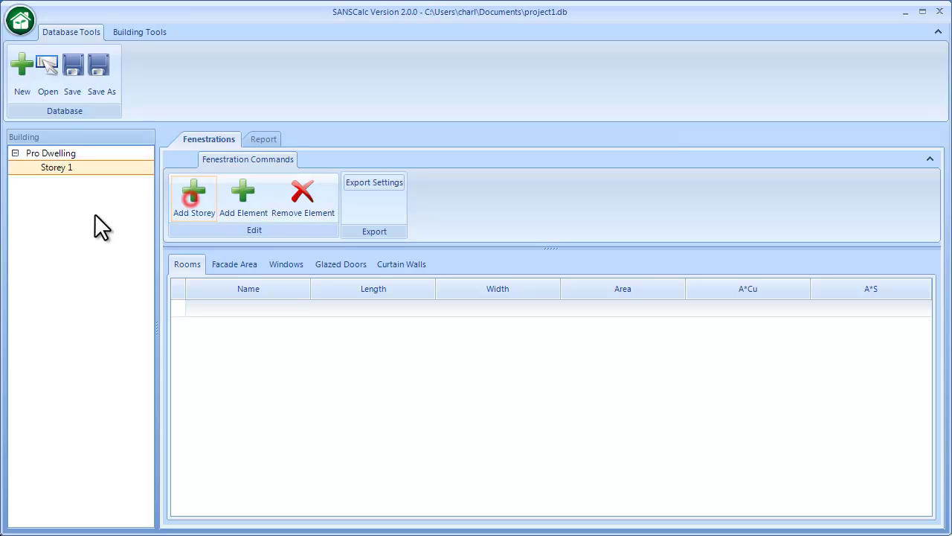
pyautogui.click(61, 152)
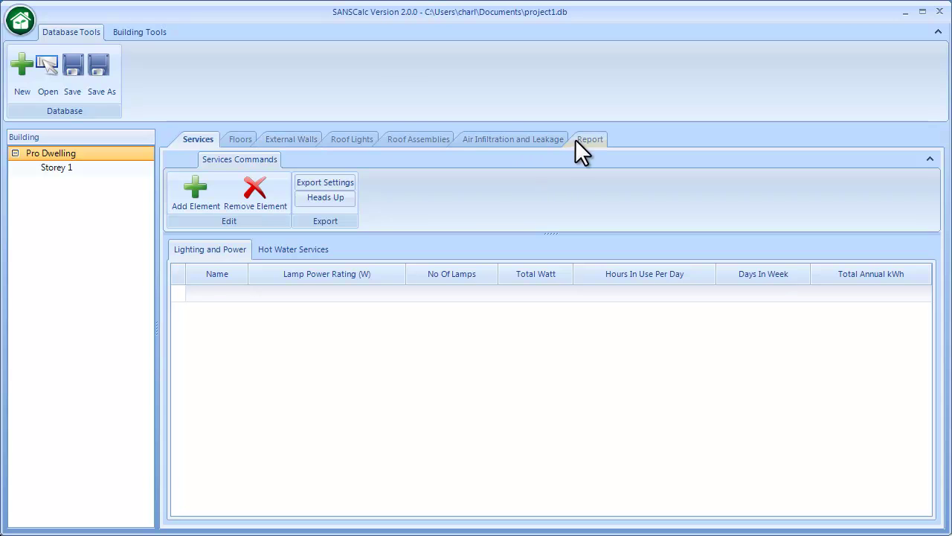
pyautogui.click(55, 169)
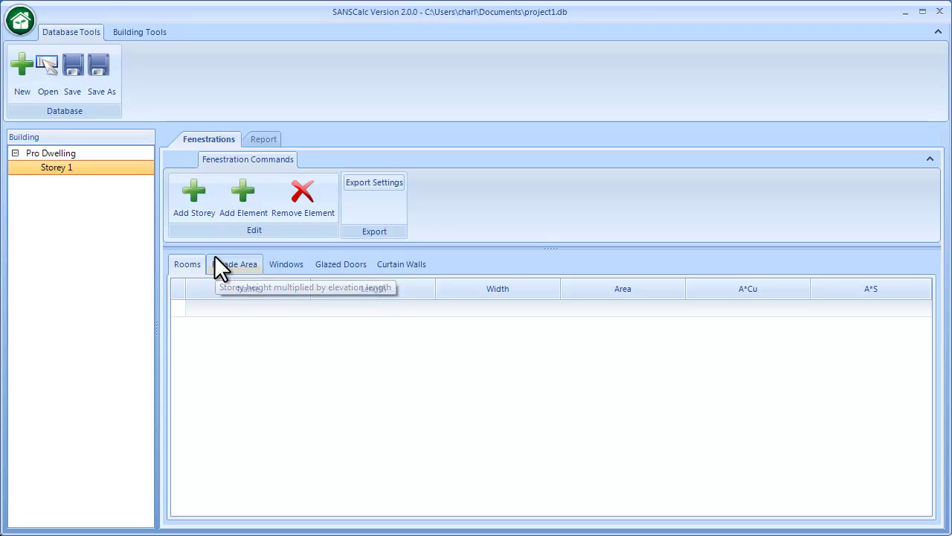
# Step: Add Storey 2, delete the surplus Storey 3, and return to Storey 1
pyautogui.rightClick(58, 167)
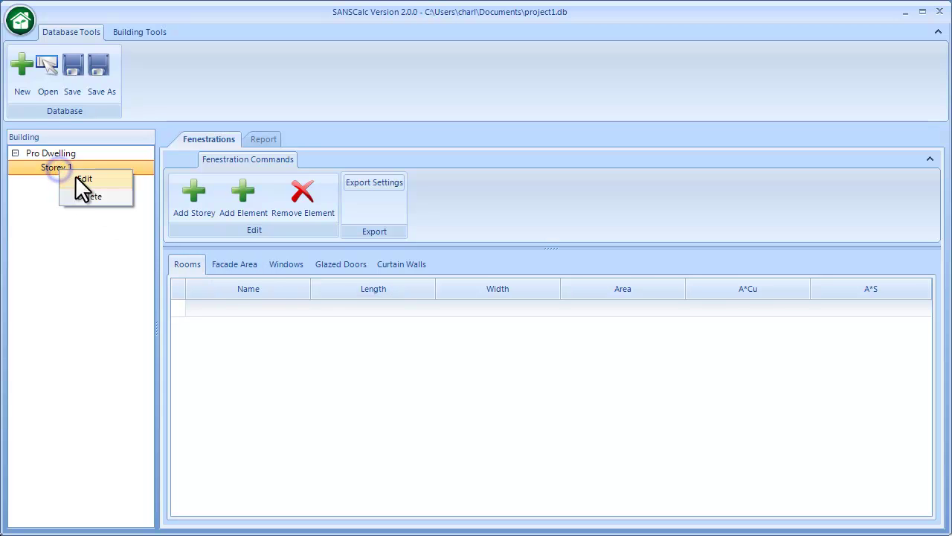
pyautogui.click(75, 175)
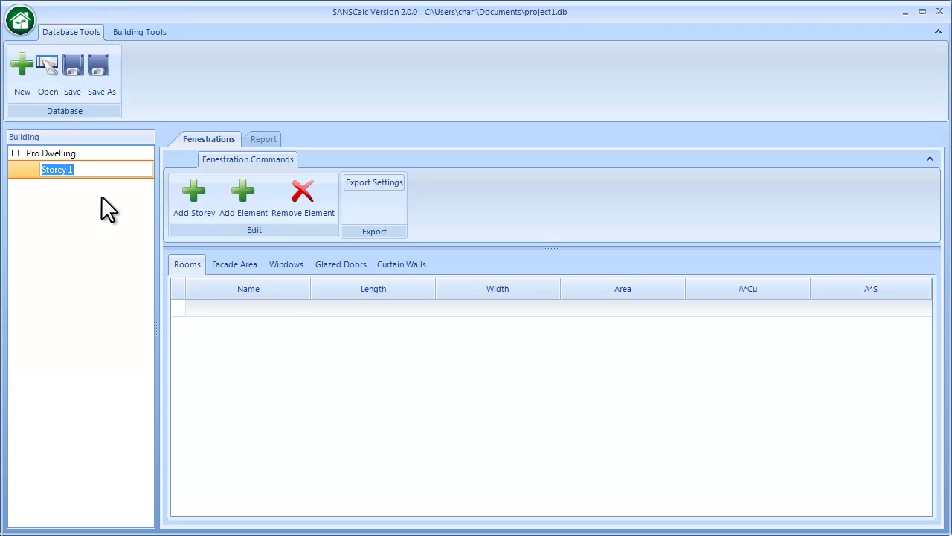
pyautogui.click(101, 196)
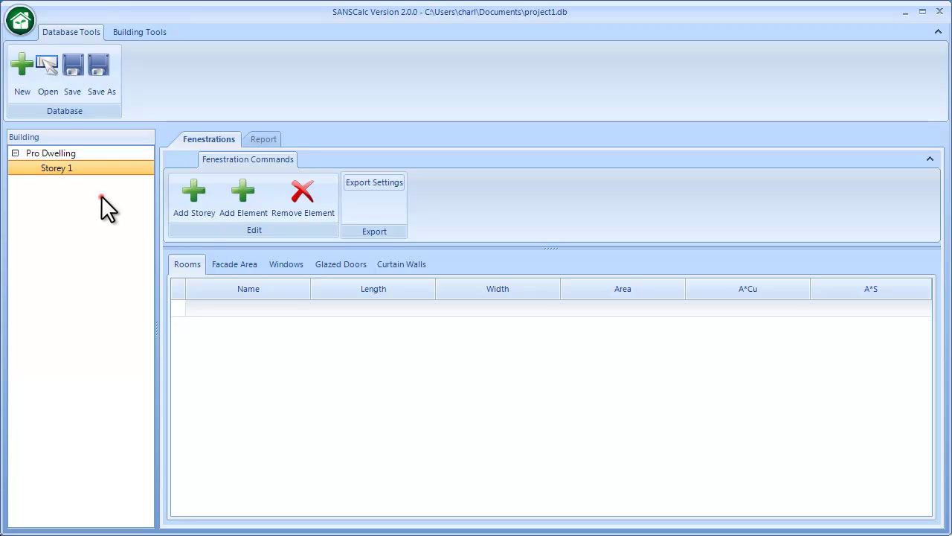
pyautogui.click(195, 202)
pyautogui.click(194, 201)
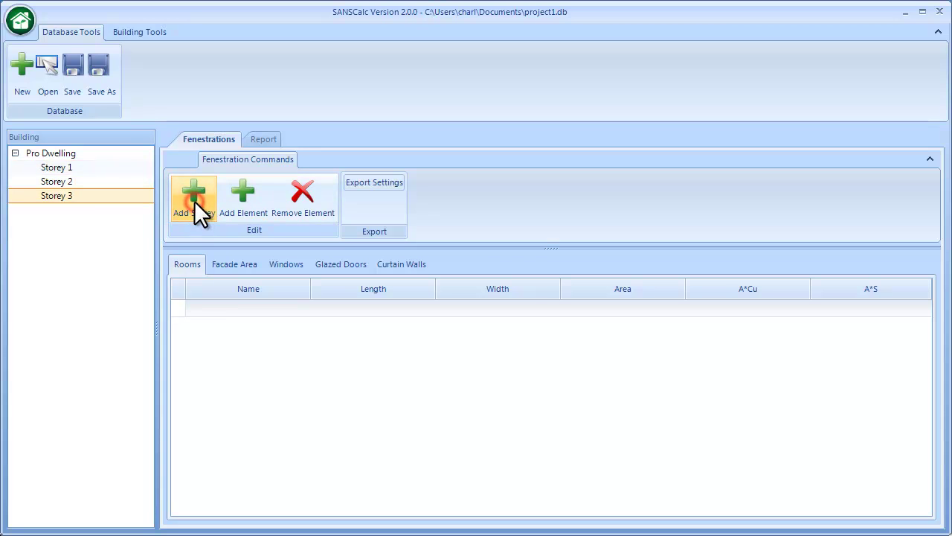
pyautogui.rightClick(87, 198)
pyautogui.click(103, 228)
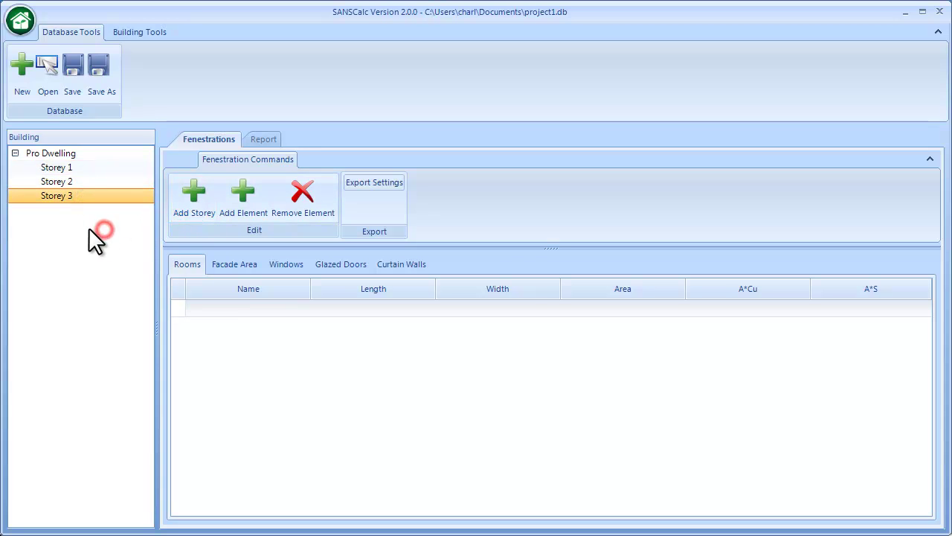
pyautogui.click(78, 167)
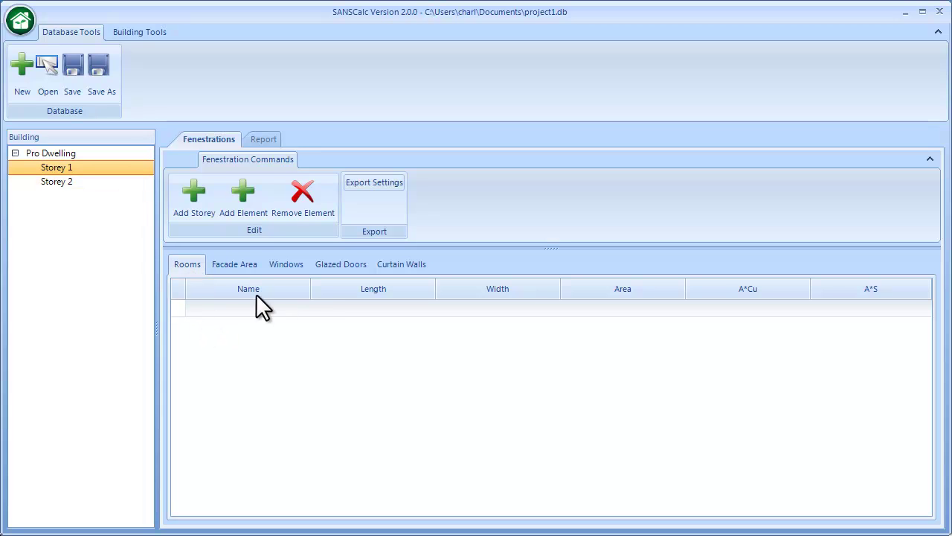
# Step: Add Room 1 with length 7 and width 5 to Storey 1
pyautogui.click(240, 200)
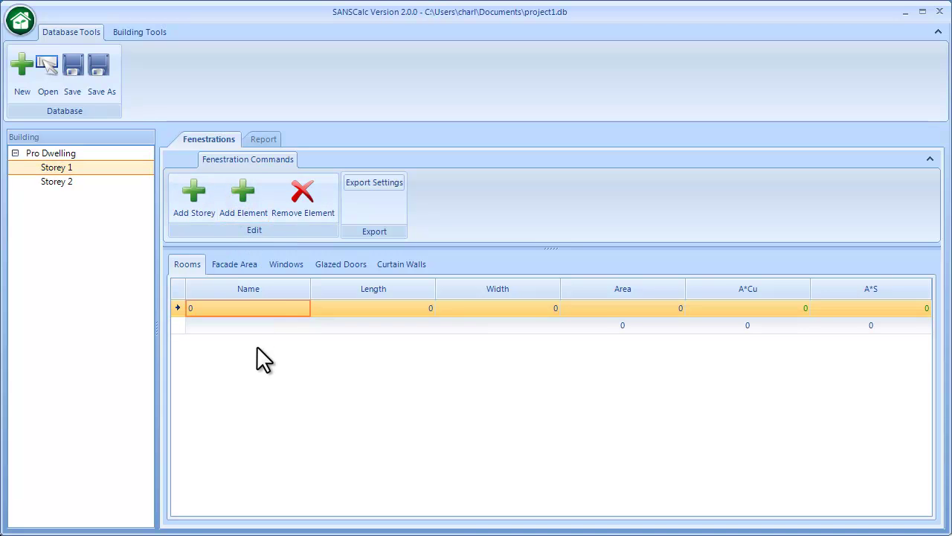
pyautogui.click(256, 309)
pyautogui.write('Room 1')
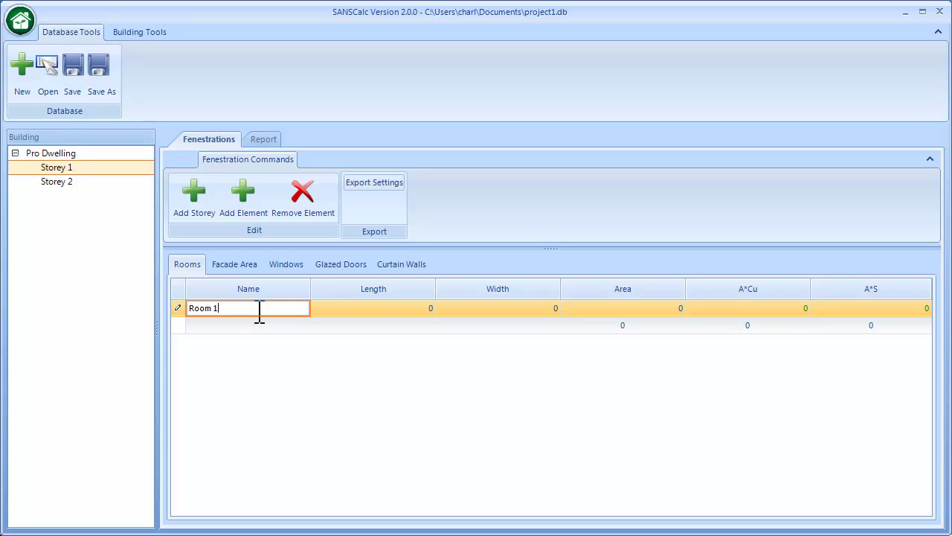
pyautogui.click(382, 311)
pyautogui.write('7')
pyautogui.click(476, 311)
pyautogui.write('5')
pyautogui.click(516, 360)
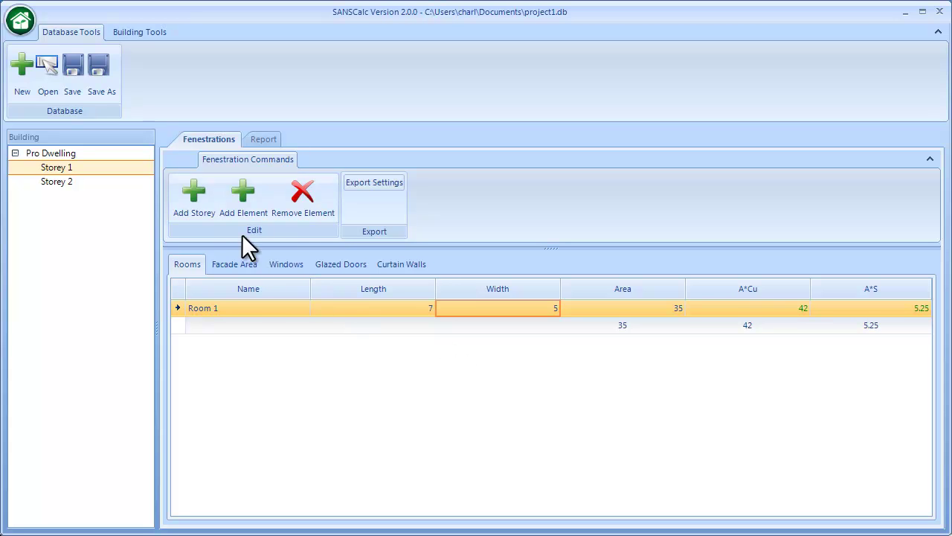
# Step: Add Room 2 with a floor area of 20 and save the project
pyautogui.click(235, 203)
pyautogui.click(238, 324)
pyautogui.write('Room 2')
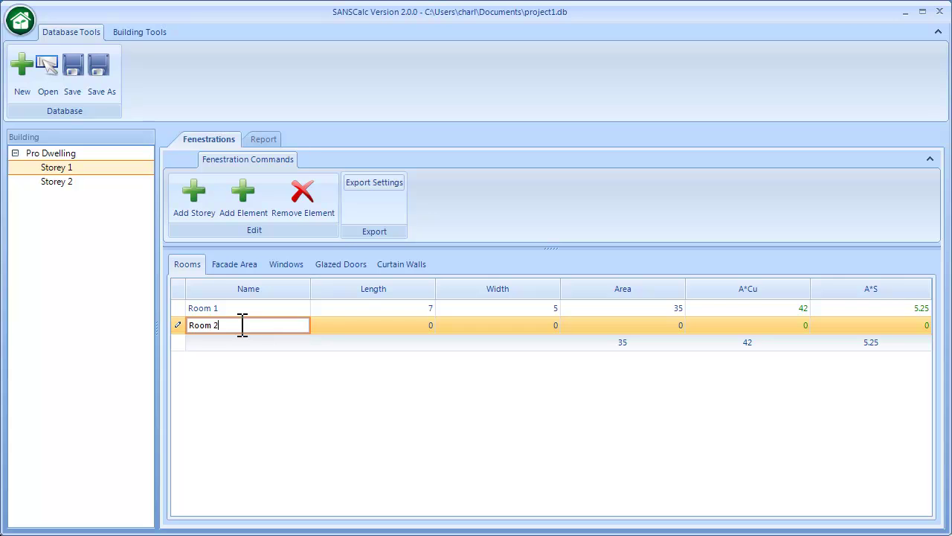
pyautogui.click(321, 424)
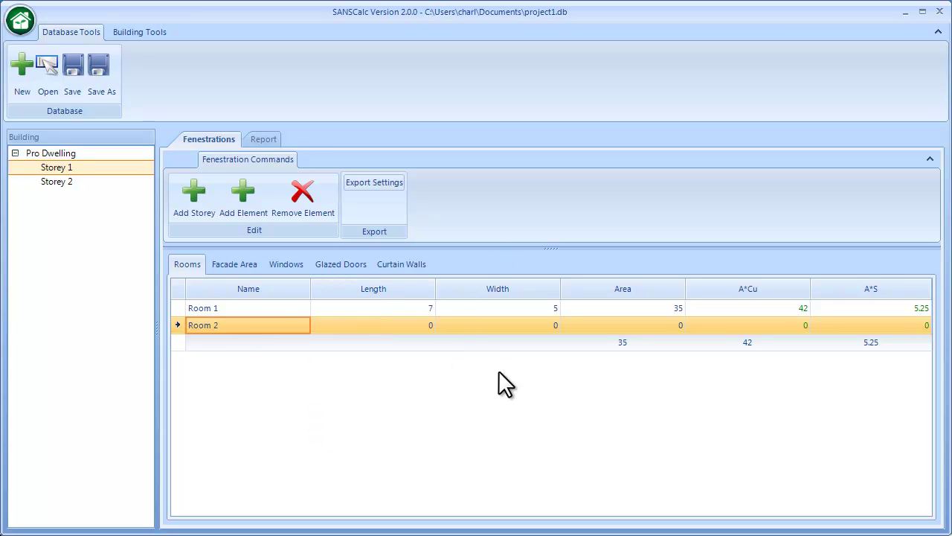
pyautogui.click(623, 325)
pyautogui.write('20')
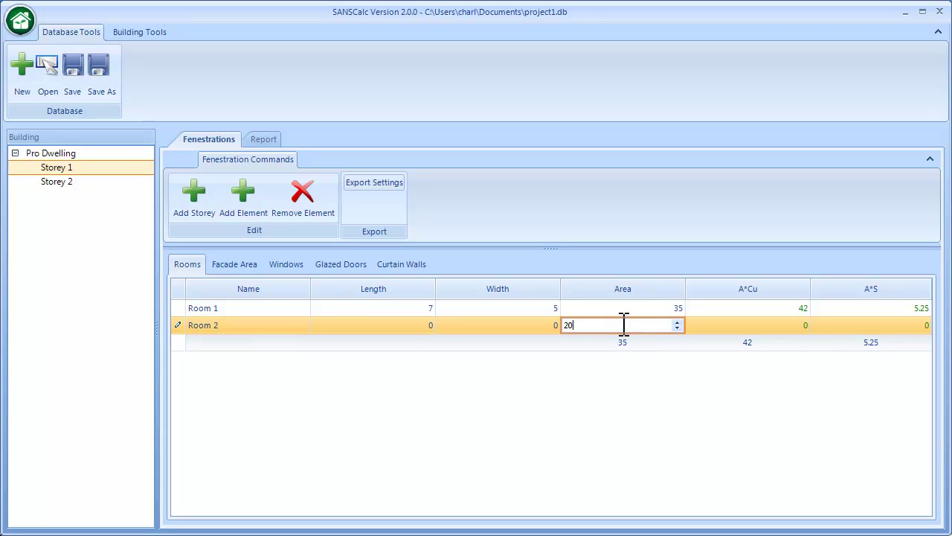
pyautogui.press('Return')
pyautogui.click(621, 388)
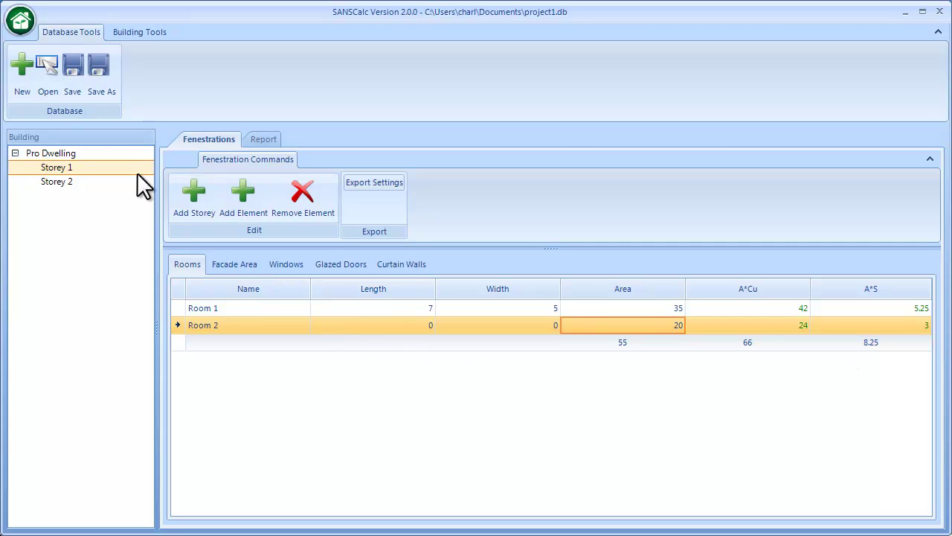
pyautogui.click(71, 77)
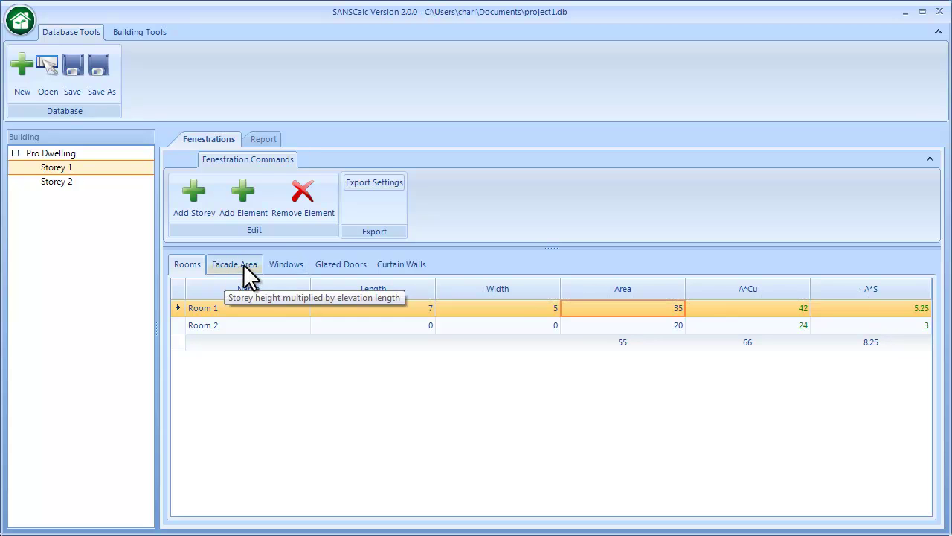
# Step: Add window W1 to Storey 1 with height 0.9 and width 1.2
pyautogui.click(281, 265)
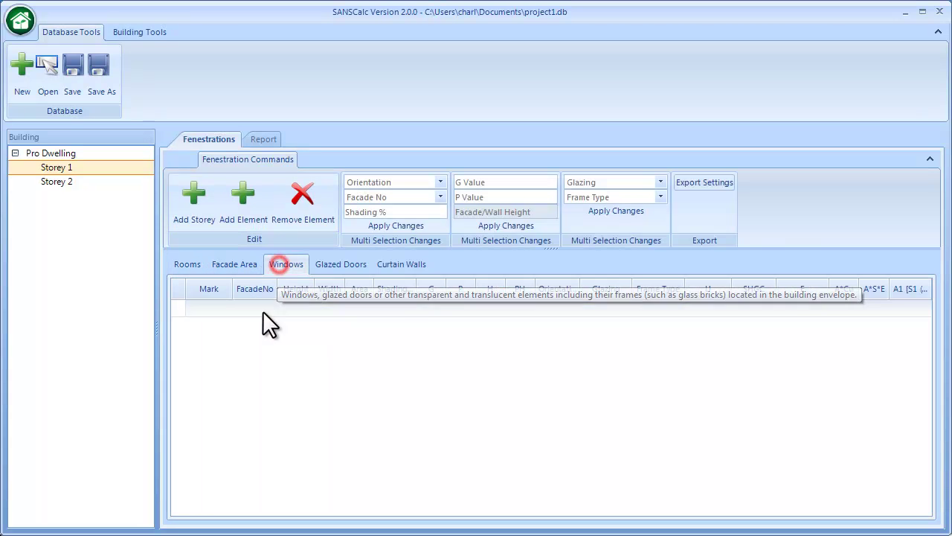
pyautogui.click(240, 194)
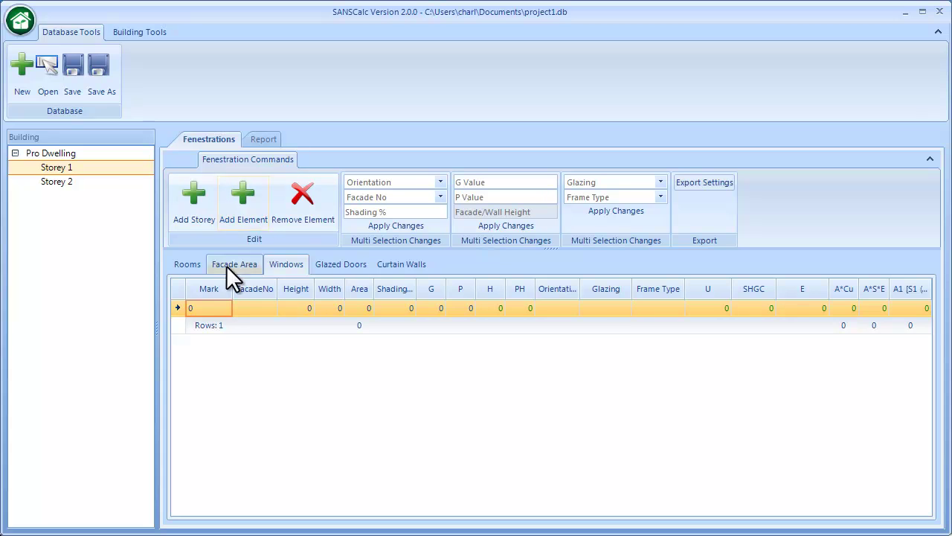
pyautogui.click(212, 306)
pyautogui.write('W1')
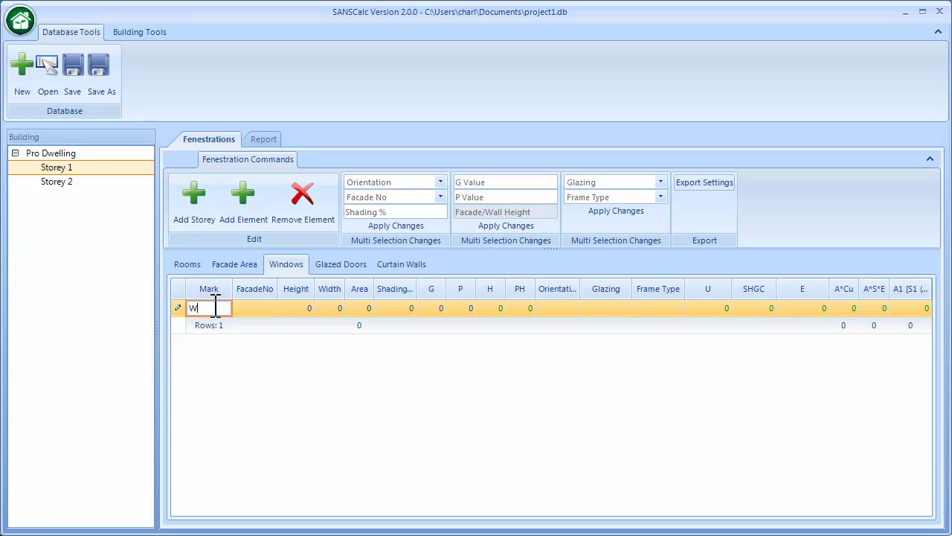
pyautogui.click(235, 363)
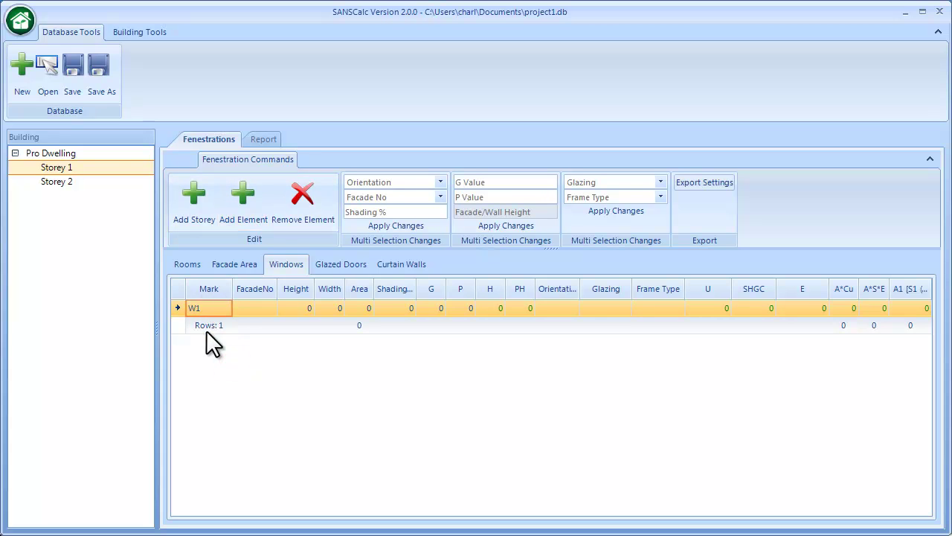
pyautogui.click(290, 308)
pyautogui.write('.5')
pyautogui.press('BackSpace')
pyautogui.write('8')
pyautogui.press('BackSpace')
pyautogui.write('9')
pyautogui.click(312, 363)
pyautogui.click(331, 307)
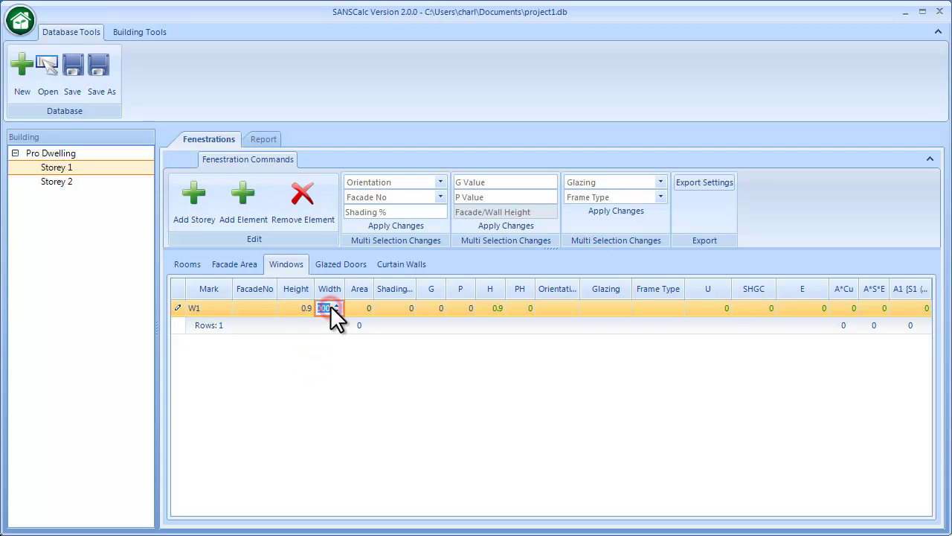
pyautogui.write('1.2')
pyautogui.click(357, 380)
# Step: Leave W1's shading at 0 and set its G distance to 0.4
pyautogui.moveTo(408, 286)
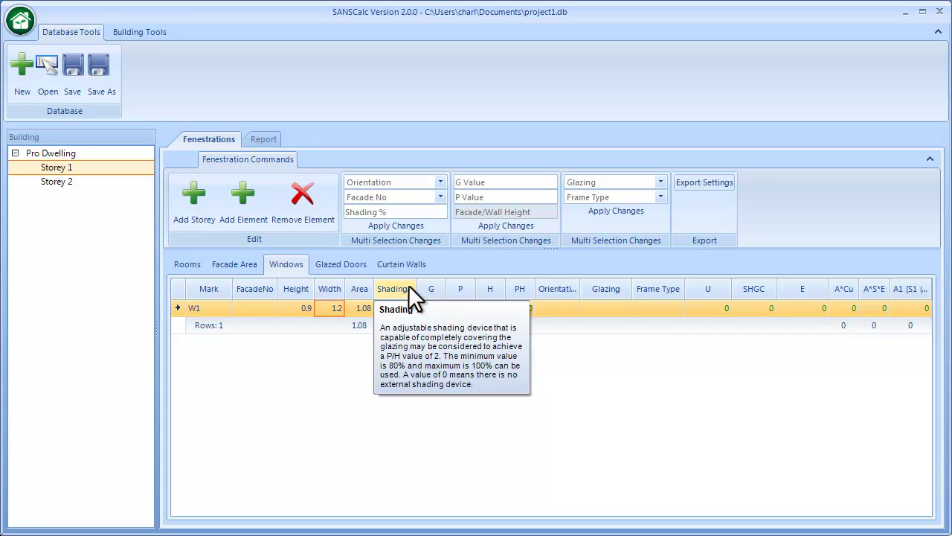
pyautogui.click(398, 308)
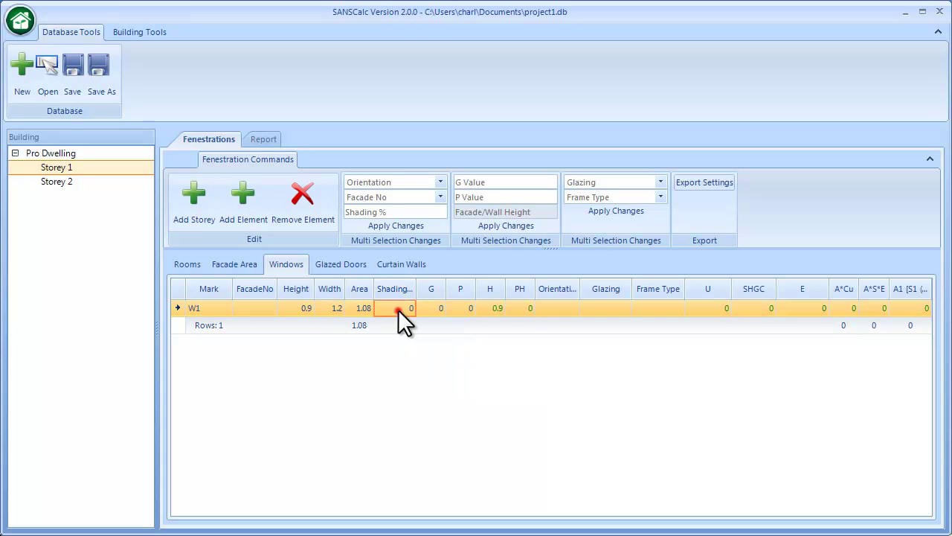
pyautogui.click(394, 339)
pyautogui.click(424, 308)
pyautogui.write('0.6')
pyautogui.click(439, 417)
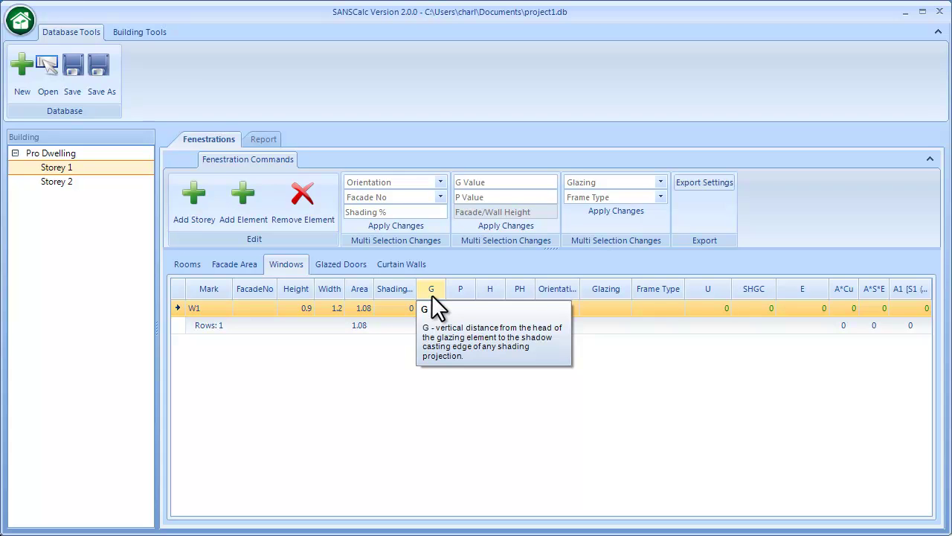
pyautogui.click(424, 355)
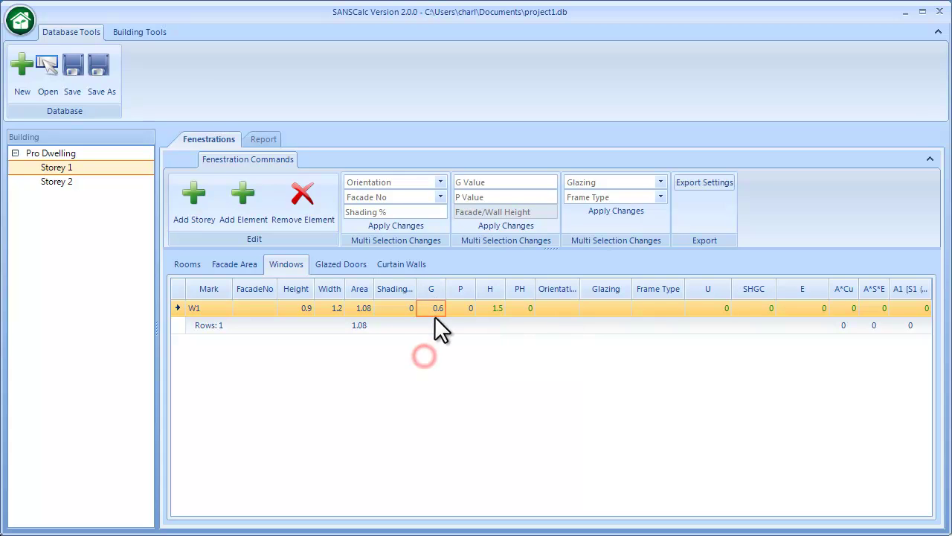
pyautogui.click(433, 310)
pyautogui.press('BackSpace')
pyautogui.write('4')
pyautogui.click(447, 354)
# Step: Set W1's P distance to 0.6
pyautogui.click(460, 313)
pyautogui.write('0.6')
pyautogui.click(478, 366)
pyautogui.moveTo(462, 295)
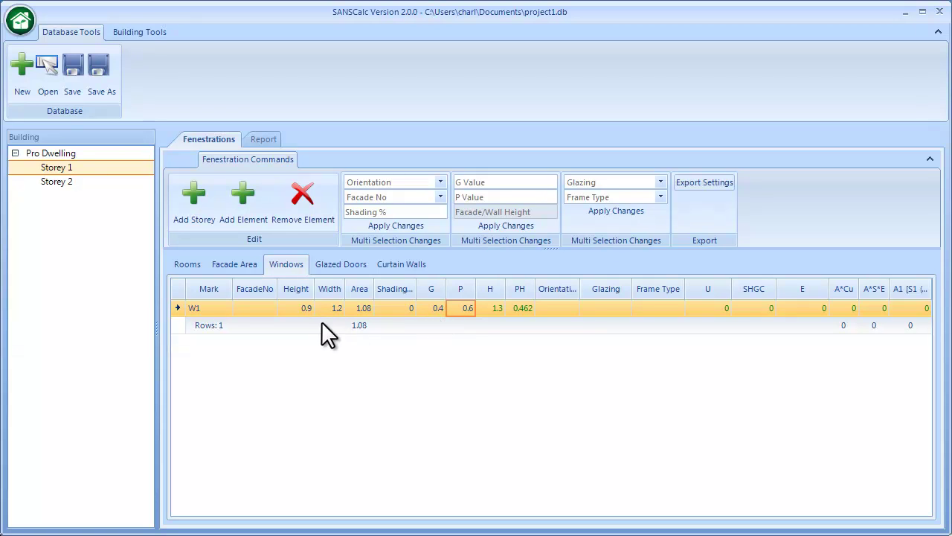
pyautogui.click(558, 305)
pyautogui.click(572, 307)
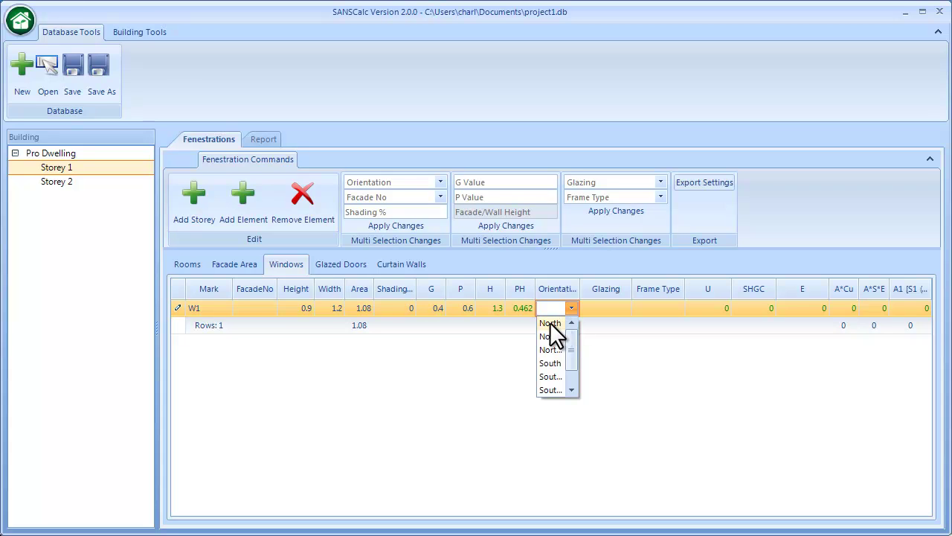
# Step: Make W1 north-facing with single clear glazing and aluminium steel framing (U 7.9)
pyautogui.click(549, 322)
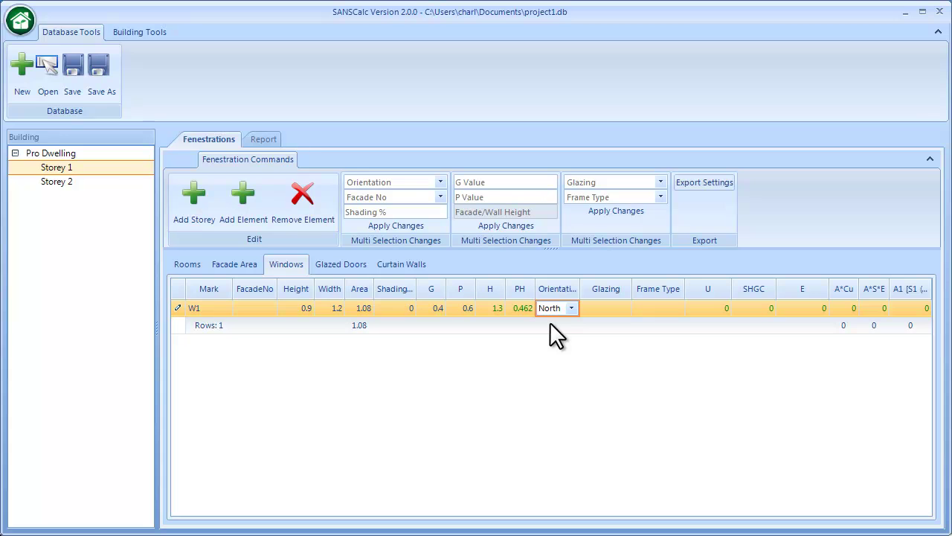
pyautogui.click(627, 306)
pyautogui.click(616, 325)
pyautogui.click(677, 307)
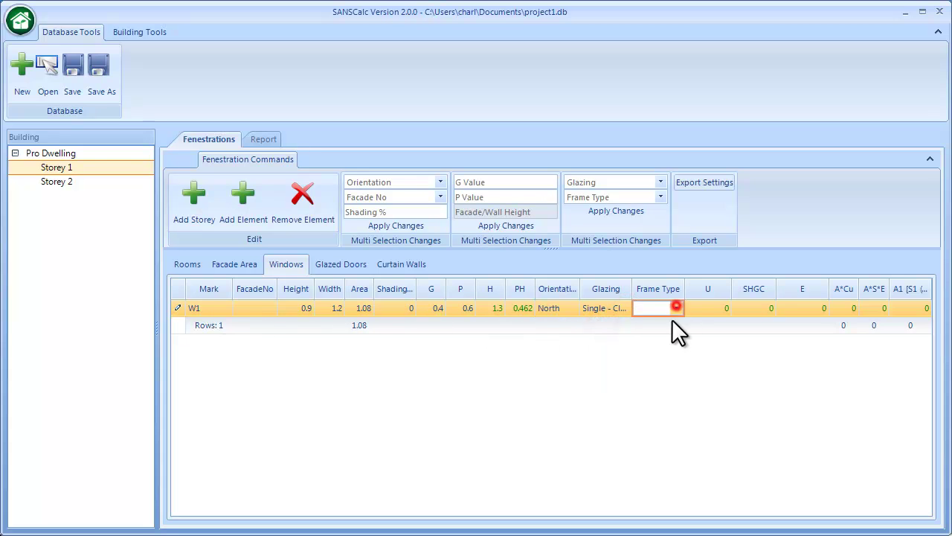
pyautogui.click(664, 322)
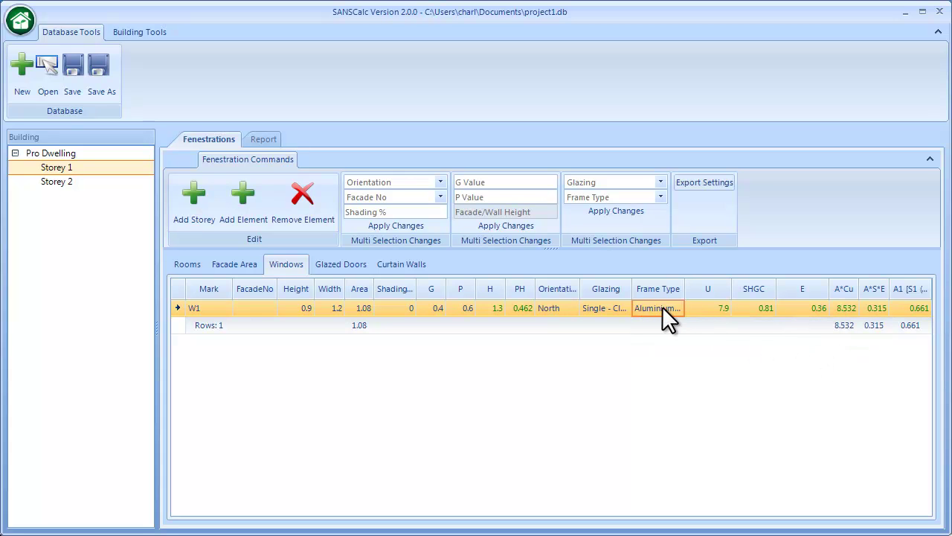
pyautogui.click(623, 308)
pyautogui.click(625, 307)
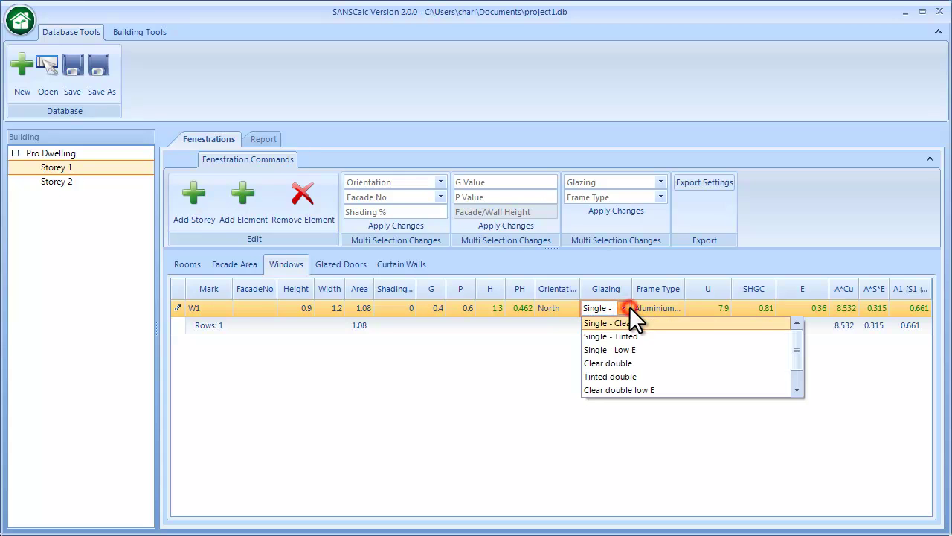
pyautogui.click(799, 354)
pyautogui.moveTo(799, 352); pyautogui.dragTo(799, 373)
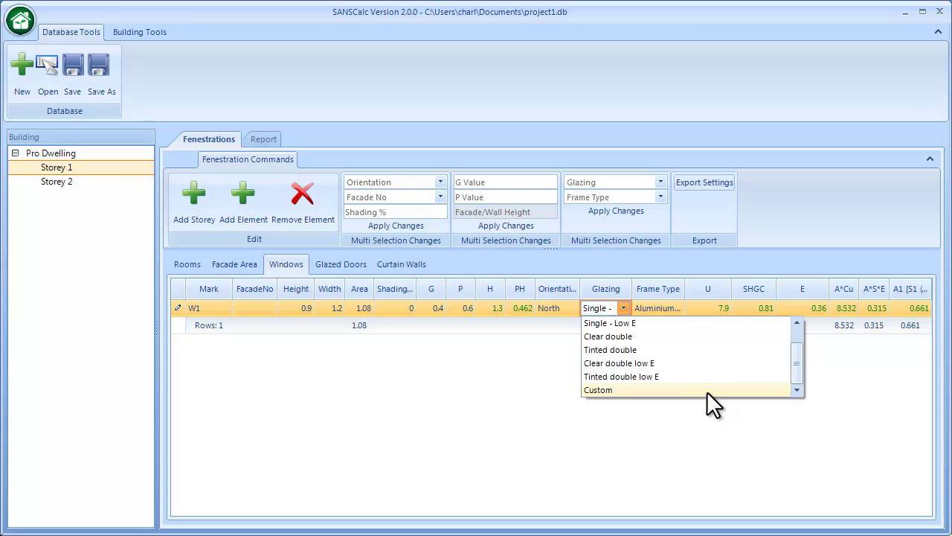
pyautogui.click(688, 424)
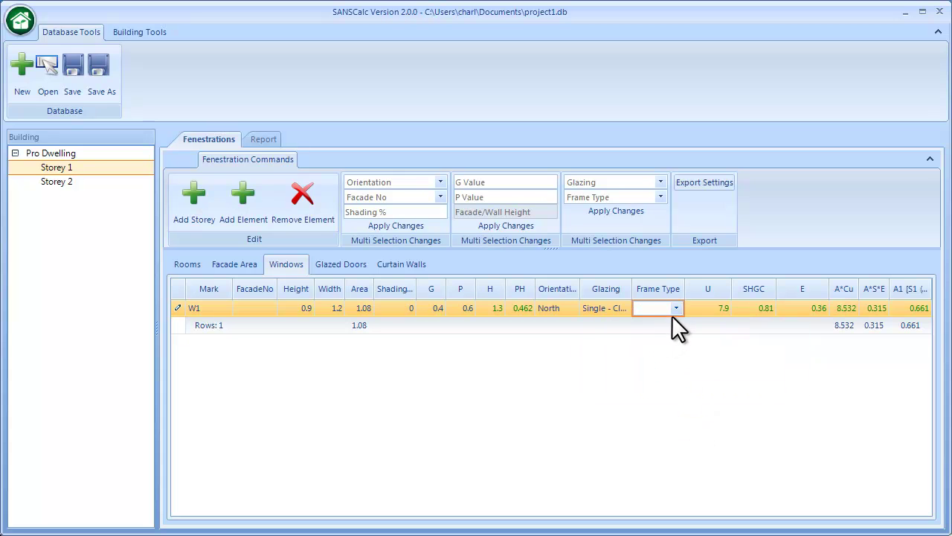
pyautogui.click(677, 308)
pyautogui.click(677, 323)
# Step: Add window W2 with height 0.9, width 1.2, G 0.4 and P 0.6
pyautogui.click(249, 204)
pyautogui.click(216, 324)
pyautogui.write('W2')
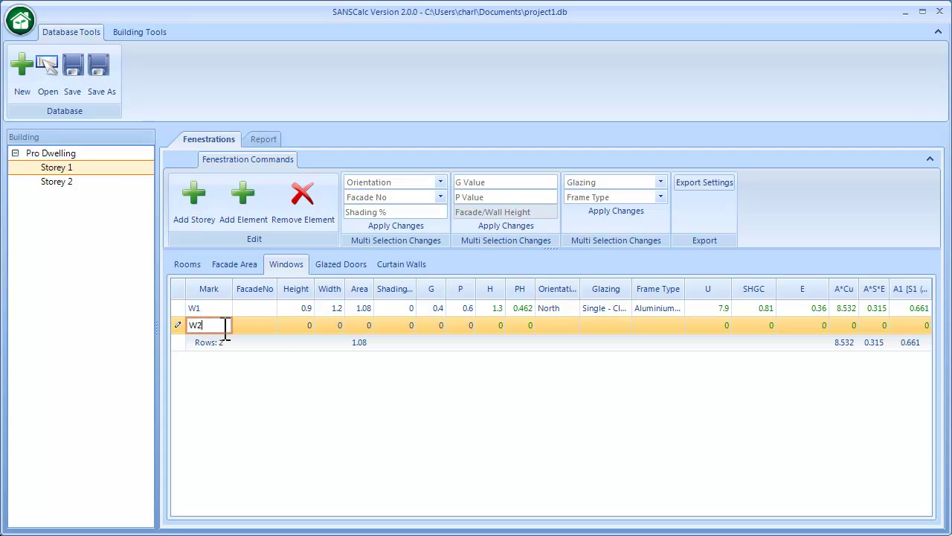
pyautogui.click(297, 324)
pyautogui.click(297, 326)
pyautogui.write('.9')
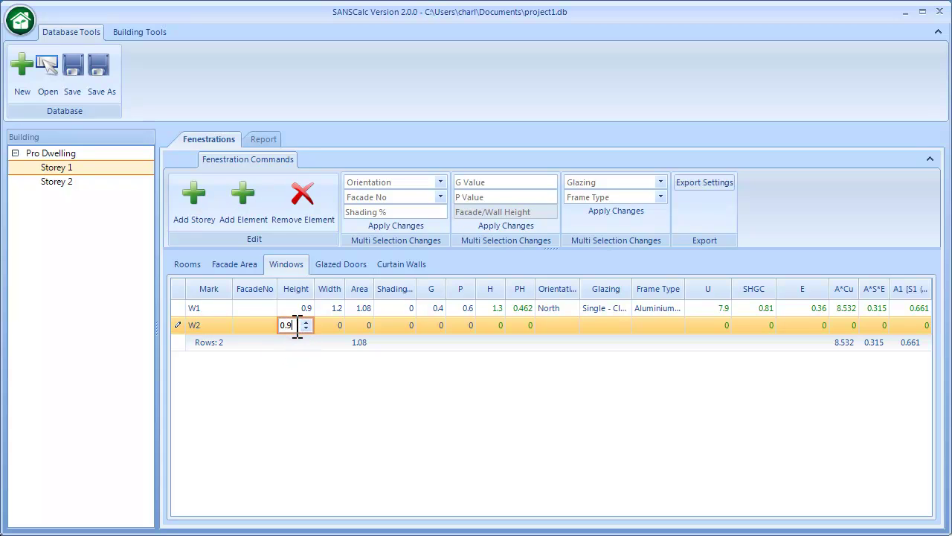
pyautogui.click(325, 325)
pyautogui.write('1.2')
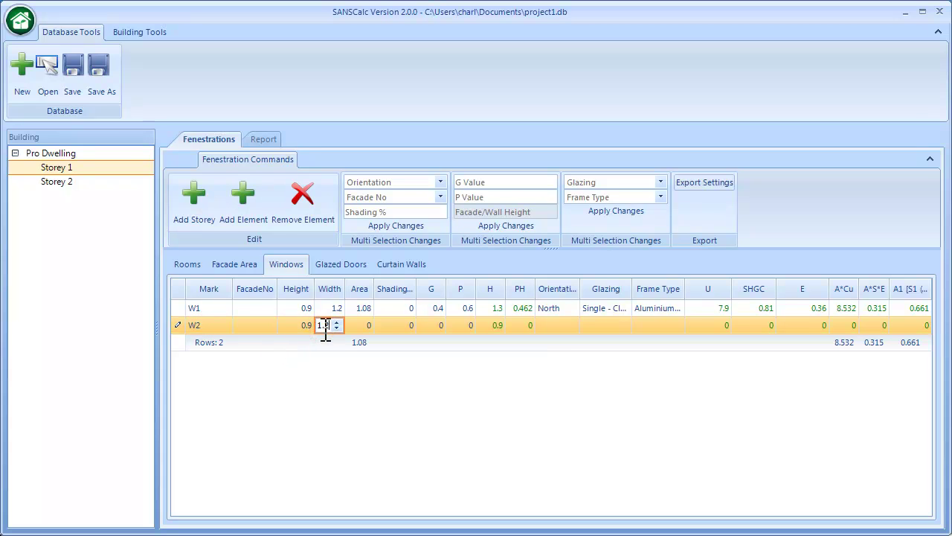
pyautogui.click(431, 325)
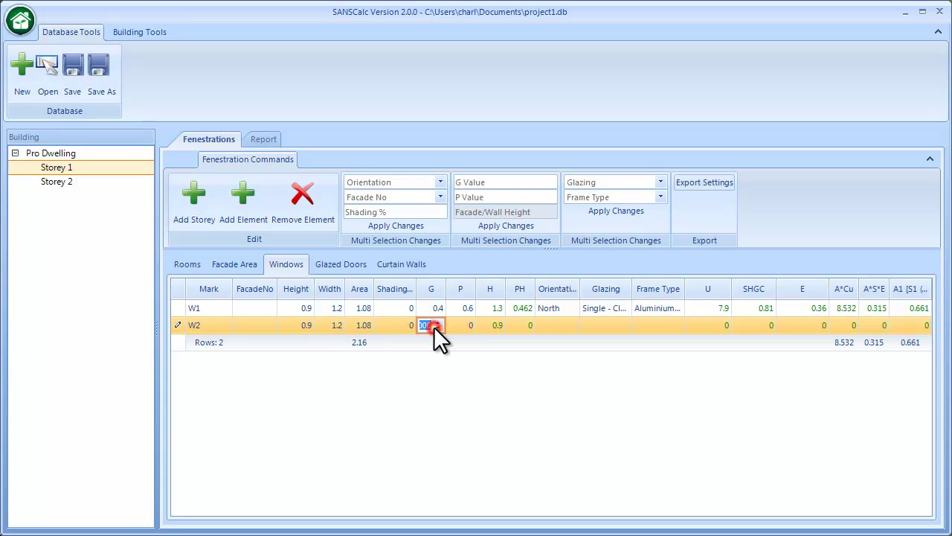
pyautogui.write('0.4')
pyautogui.click(458, 325)
pyautogui.write('0.6')
# Step: Make W2 north-facing with single clear glazing and an aluminium/steel frame
pyautogui.click(566, 325)
pyautogui.click(572, 325)
pyautogui.click(569, 336)
pyautogui.click(626, 325)
pyautogui.click(626, 325)
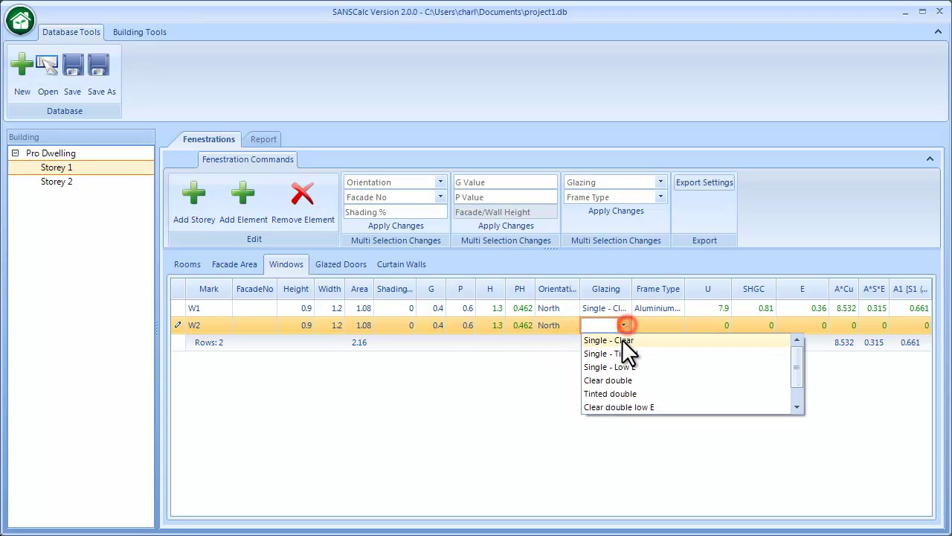
pyautogui.click(622, 339)
pyautogui.click(677, 328)
pyautogui.click(676, 326)
pyautogui.click(672, 337)
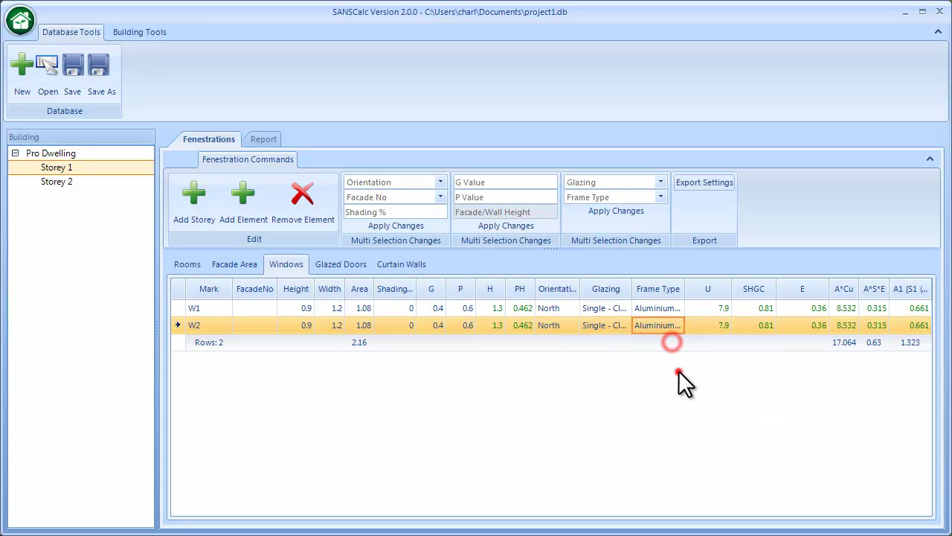
pyautogui.click(674, 383)
pyautogui.click(178, 309)
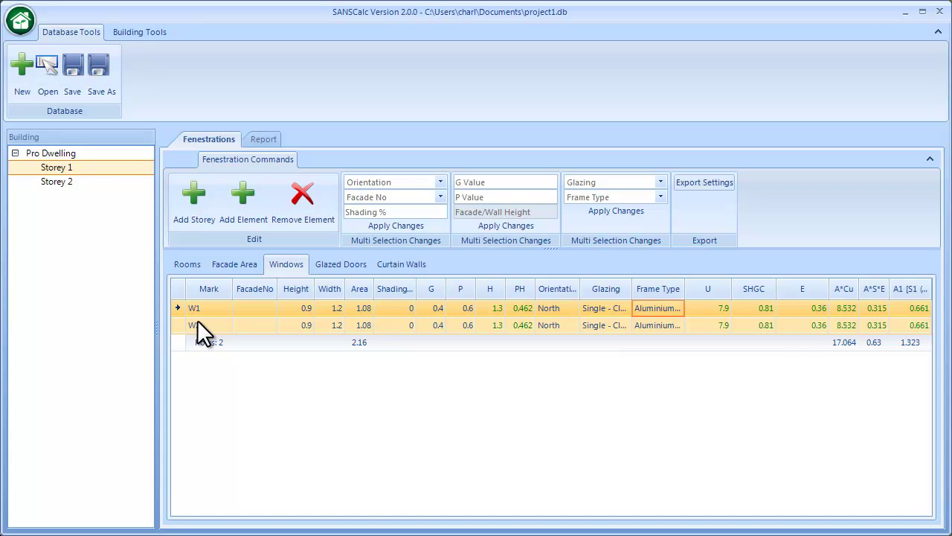
# Step: Select both windows and give them G 0.5 and P 0.75
pyautogui.click(180, 326)
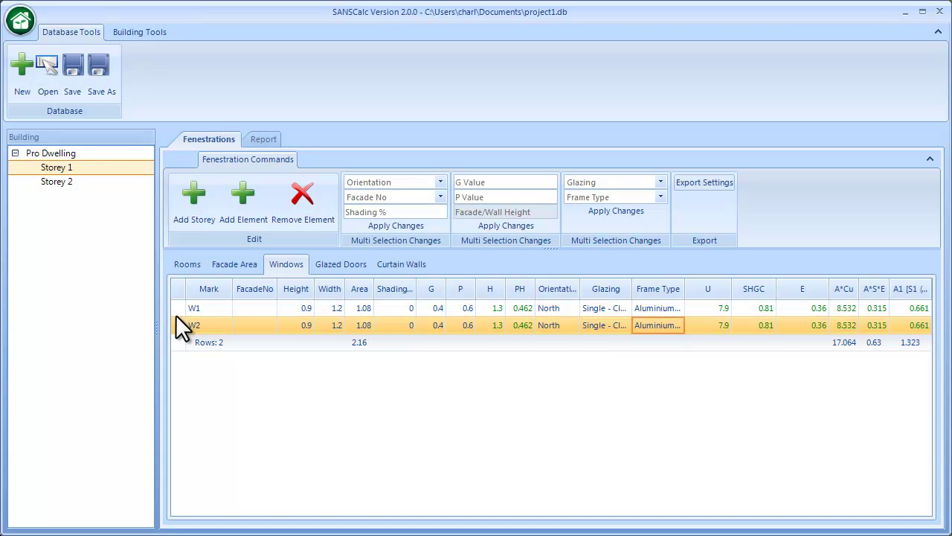
pyautogui.keyDown('shift'); pyautogui.click(178, 307); pyautogui.keyUp('shift')
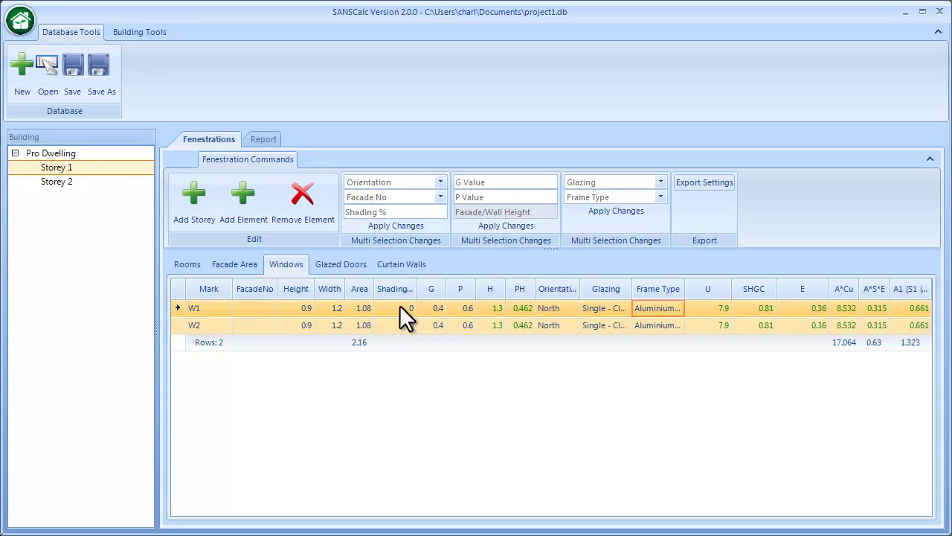
pyautogui.click(532, 183)
pyautogui.write('0.5')
pyautogui.click(525, 224)
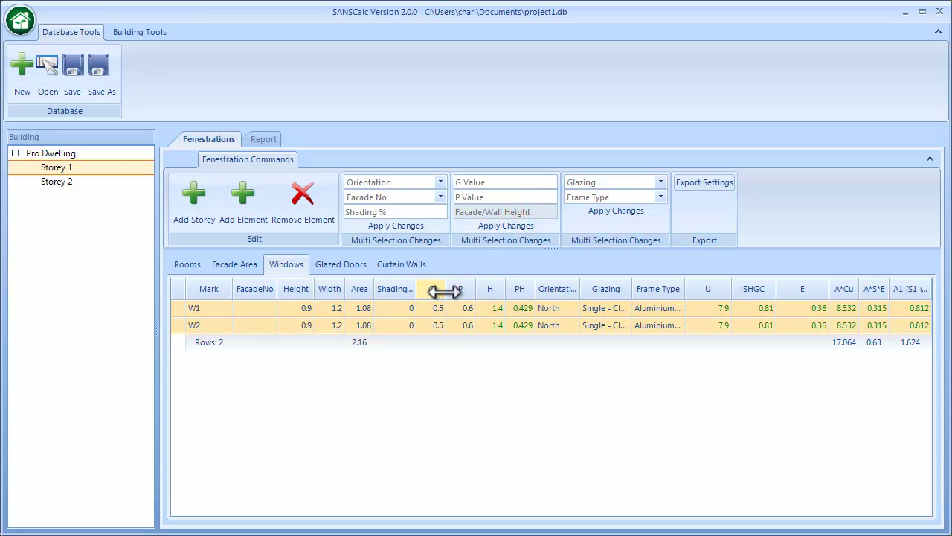
pyautogui.click(541, 198)
pyautogui.write('0.7')
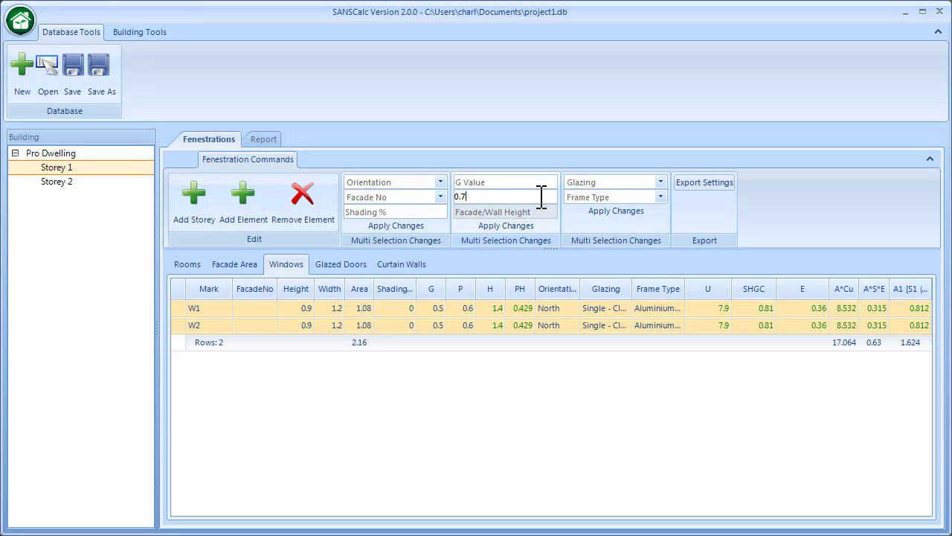
pyautogui.write('5')
pyautogui.click(521, 224)
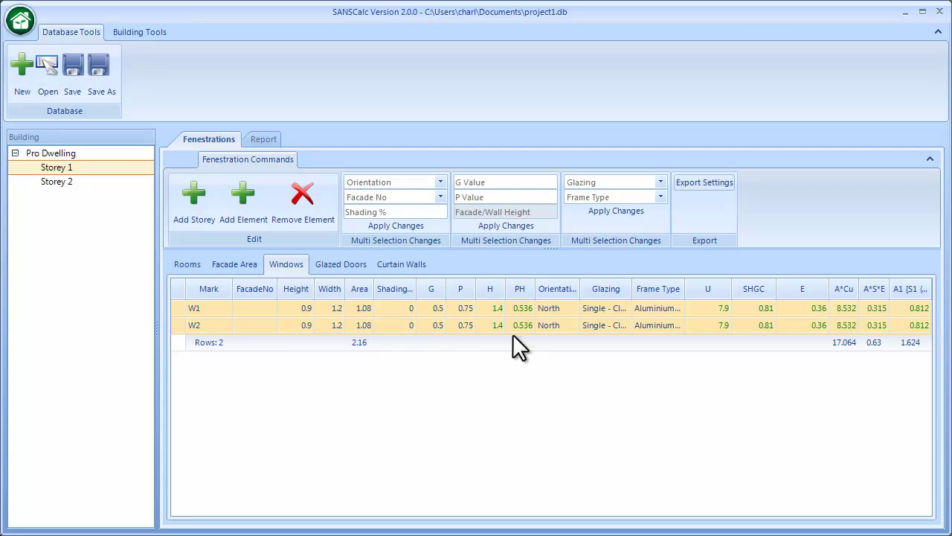
# Step: Apply tinted double glazing and timber/PVCu thermal break framing to both windows
pyautogui.click(658, 182)
pyautogui.moveTo(662, 222); pyautogui.dragTo(662, 238)
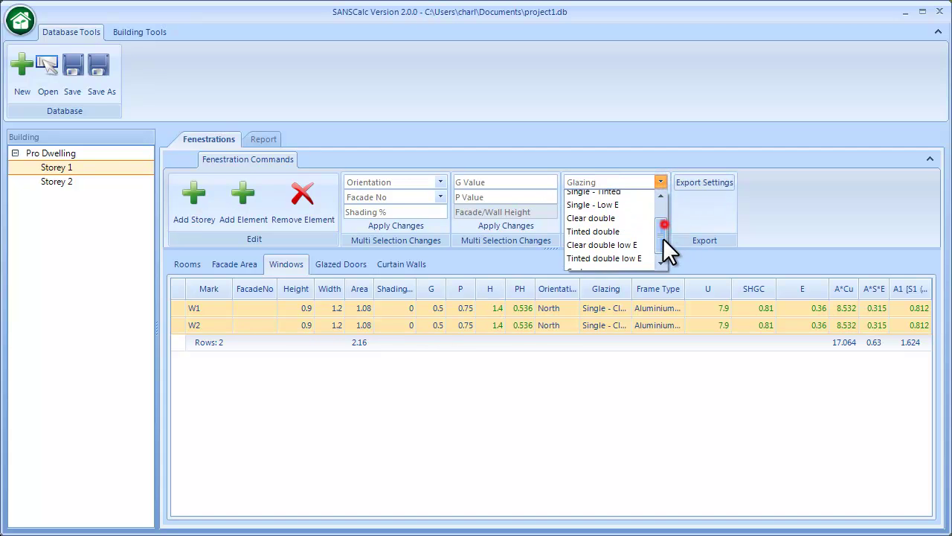
pyautogui.click(629, 234)
pyautogui.click(660, 196)
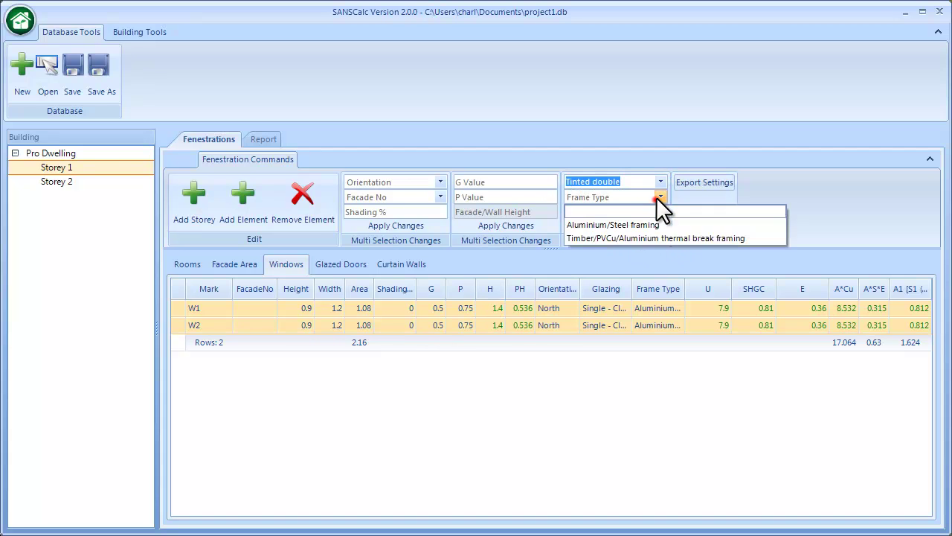
pyautogui.click(627, 236)
pyautogui.click(618, 210)
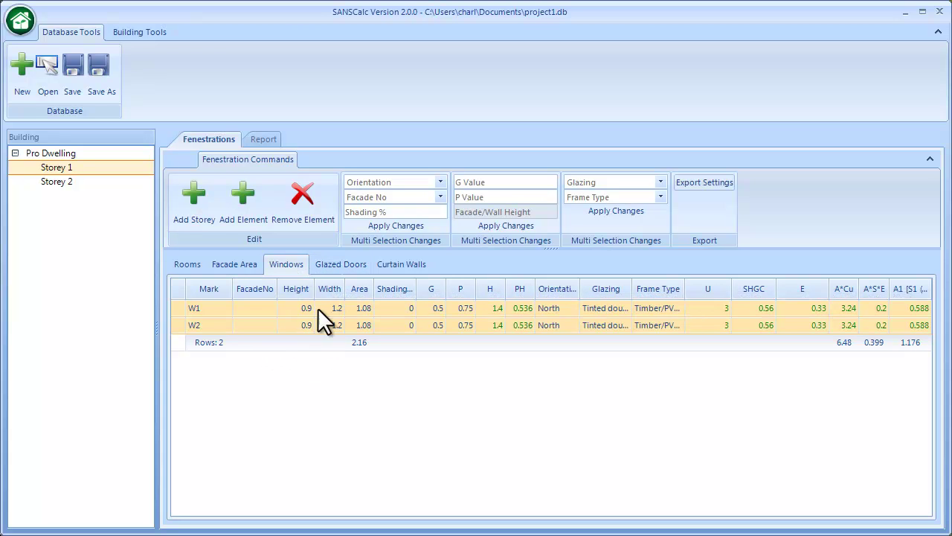
# Step: Check the Glazed Doors and Curtain Walls lists, return to Windows, and switch to the Report view
pyautogui.click(326, 262)
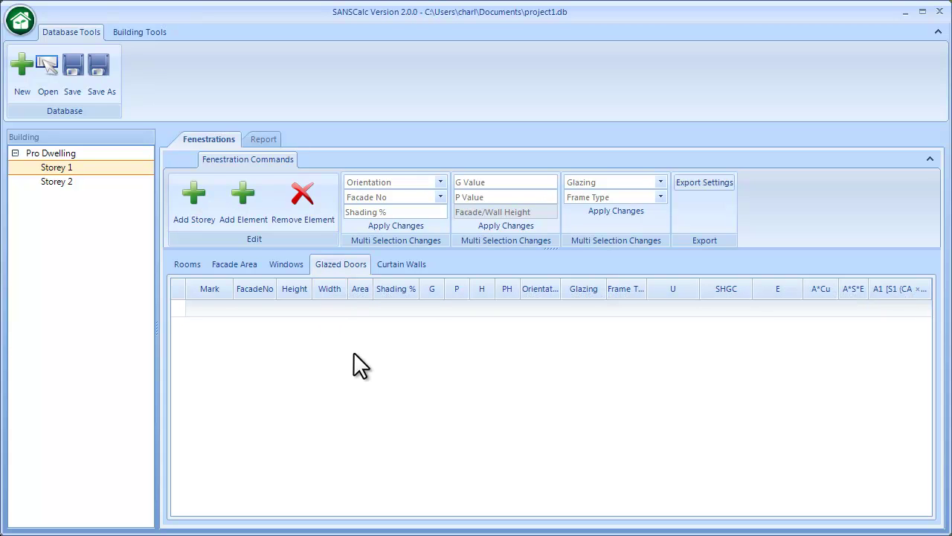
pyautogui.click(394, 266)
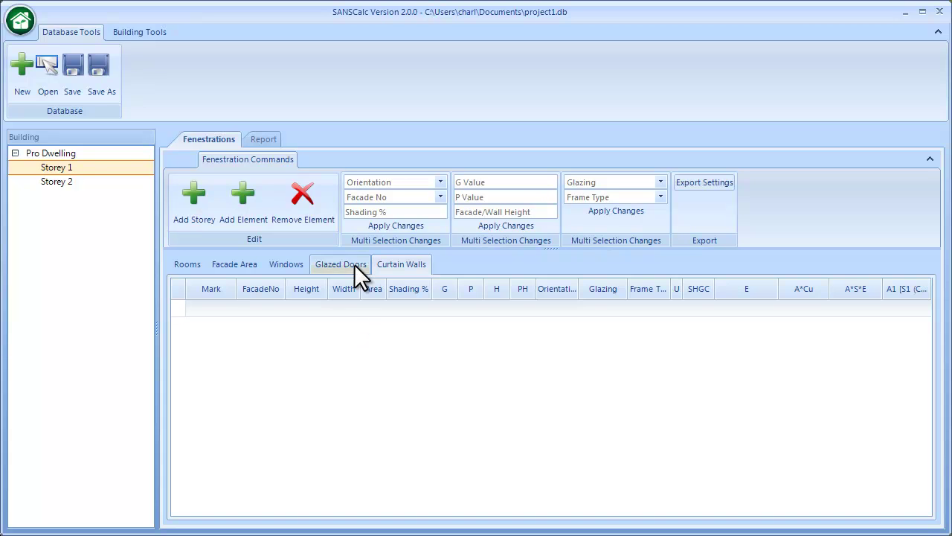
pyautogui.click(285, 264)
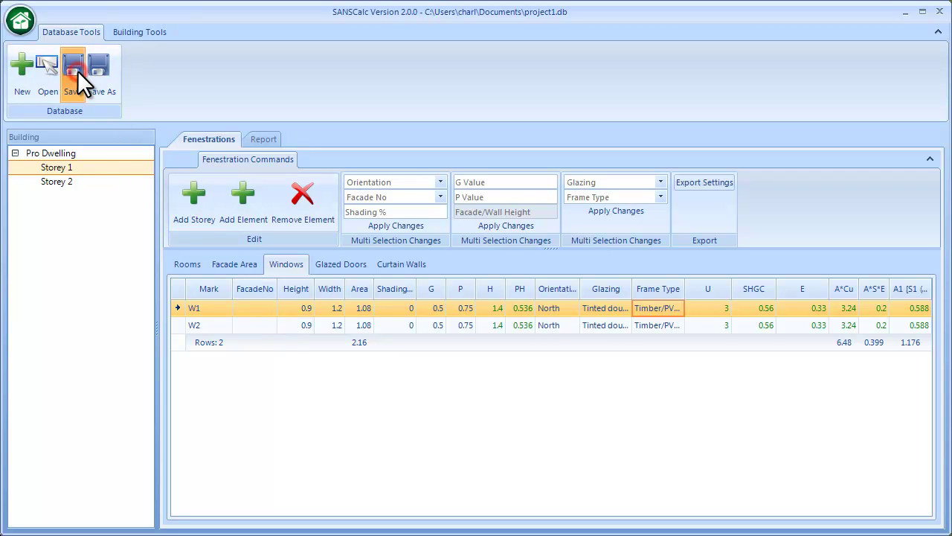
pyautogui.press('Down')
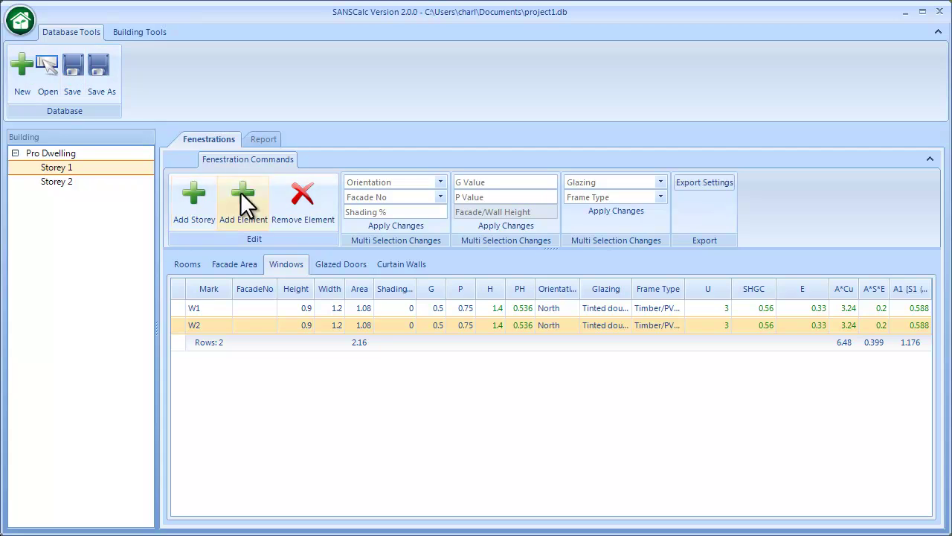
pyautogui.click(266, 139)
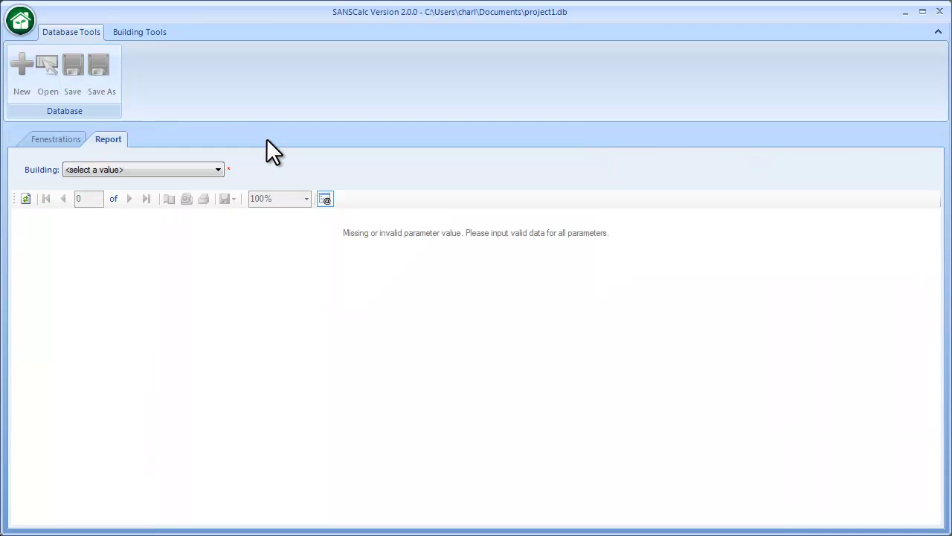
# Step: Generate Pro Dwelling's report, review Fenestration - Area and Fenestration - Natural, then show Print Layout
pyautogui.click(219, 174)
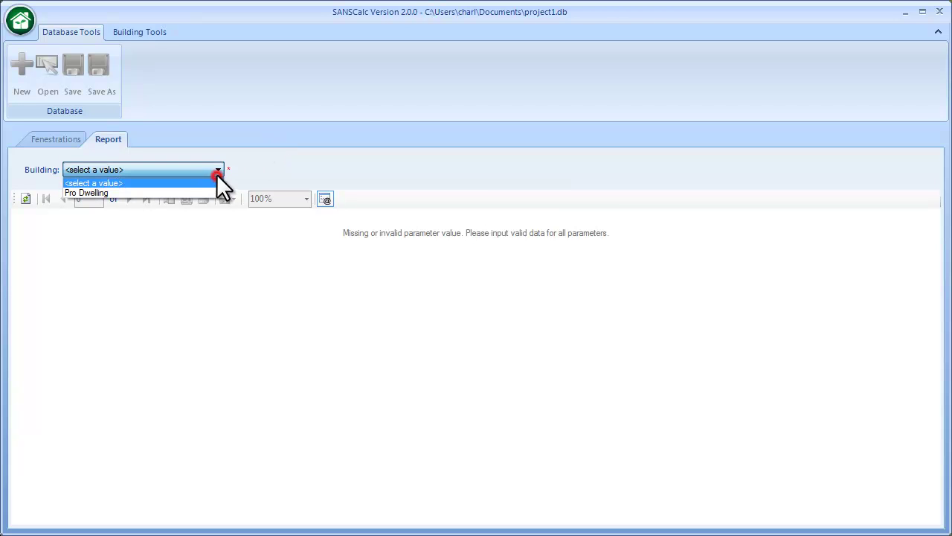
pyautogui.click(194, 192)
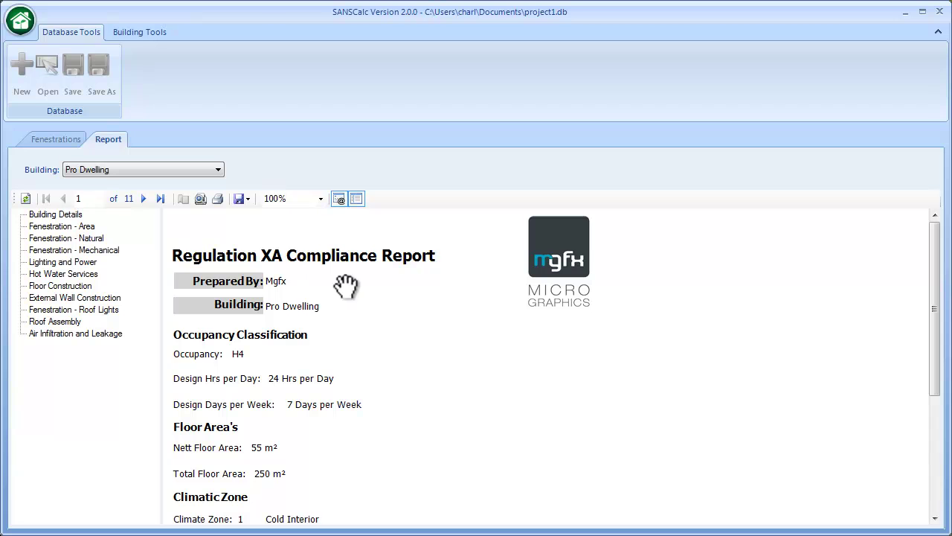
pyautogui.click(80, 227)
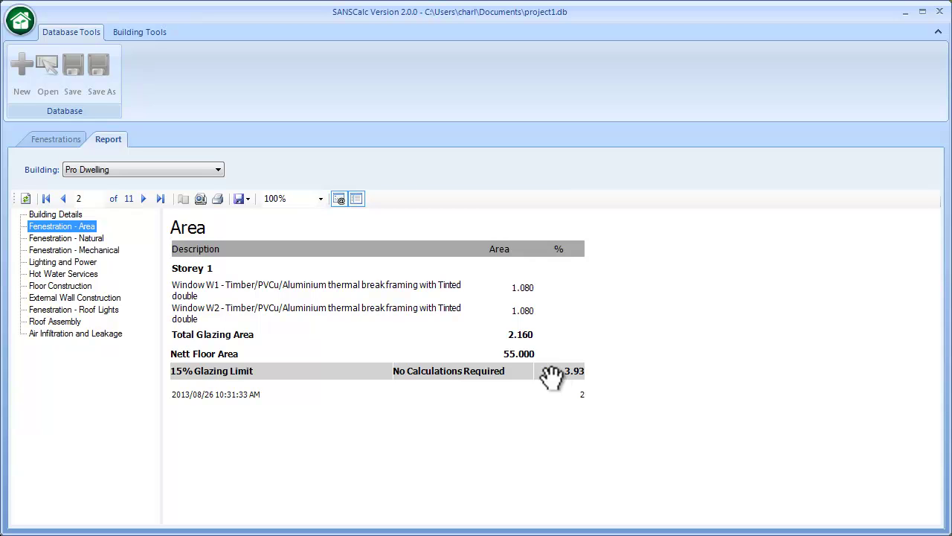
pyautogui.click(90, 238)
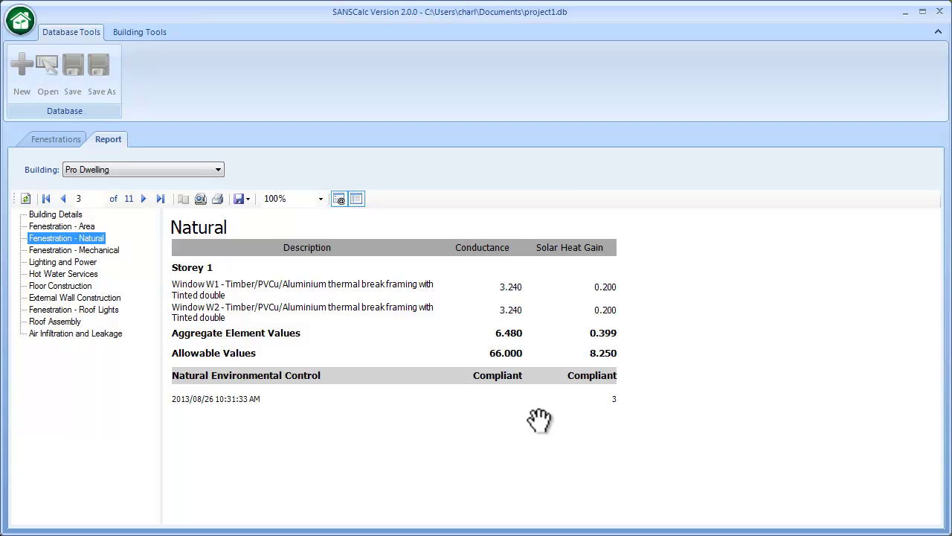
pyautogui.click(201, 199)
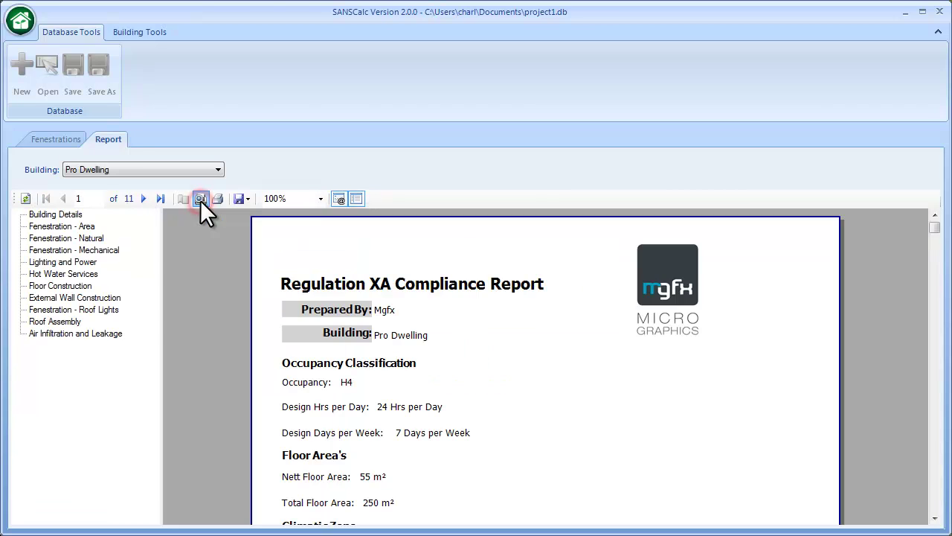
# Step: Glance at the report's Export formats, then return to the Fenestrations page for Storey 1
pyautogui.click(247, 200)
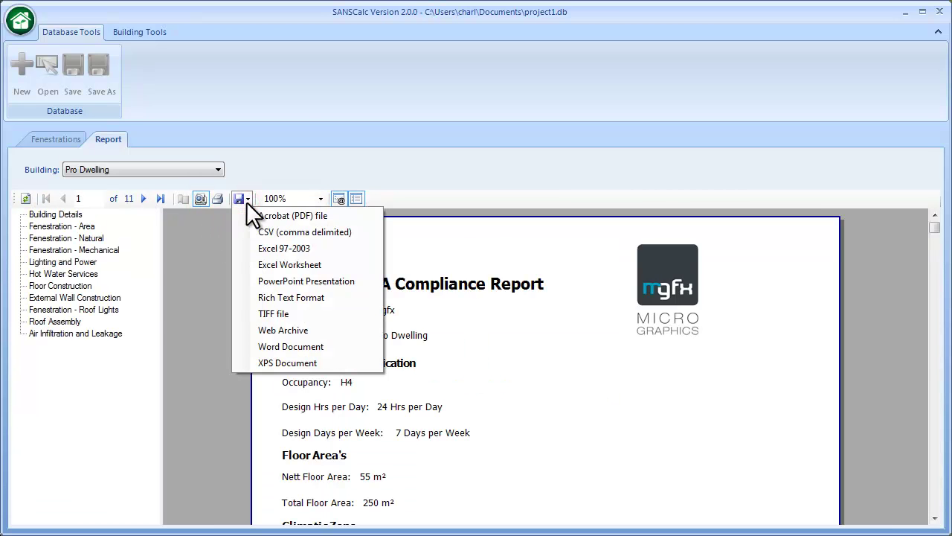
pyautogui.click(76, 225)
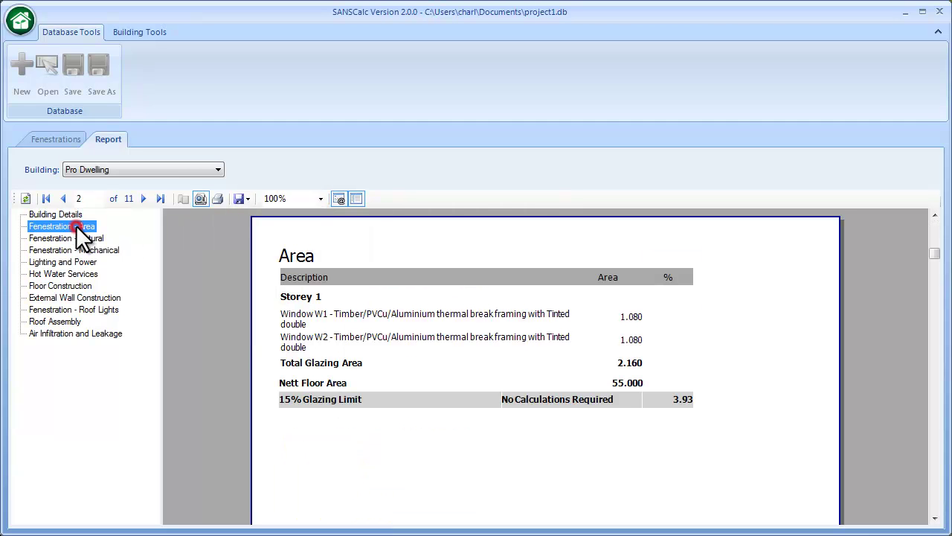
pyautogui.click(57, 139)
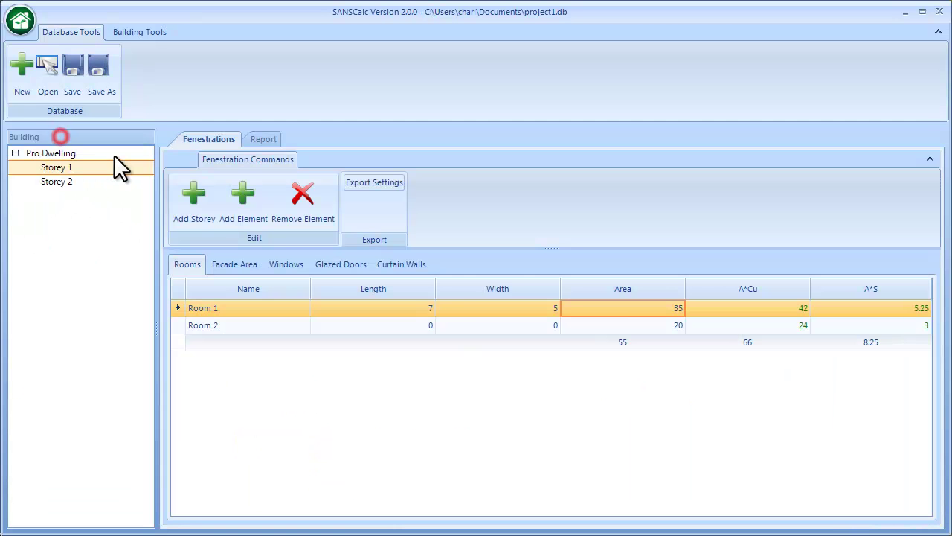
# Step: Show Storey 1's Windows table and open its Export Settings (Excel, CSV, Html, PDF)
pyautogui.click(287, 263)
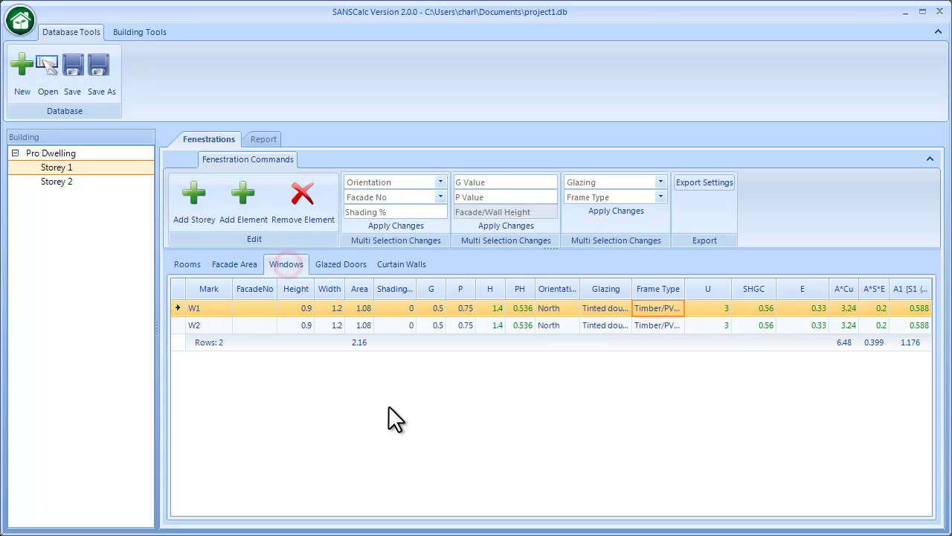
pyautogui.click(704, 182)
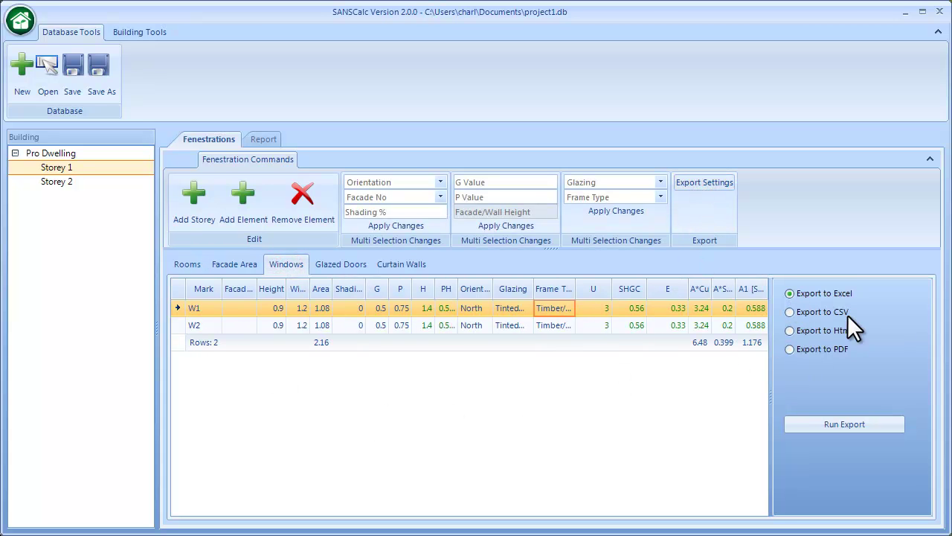